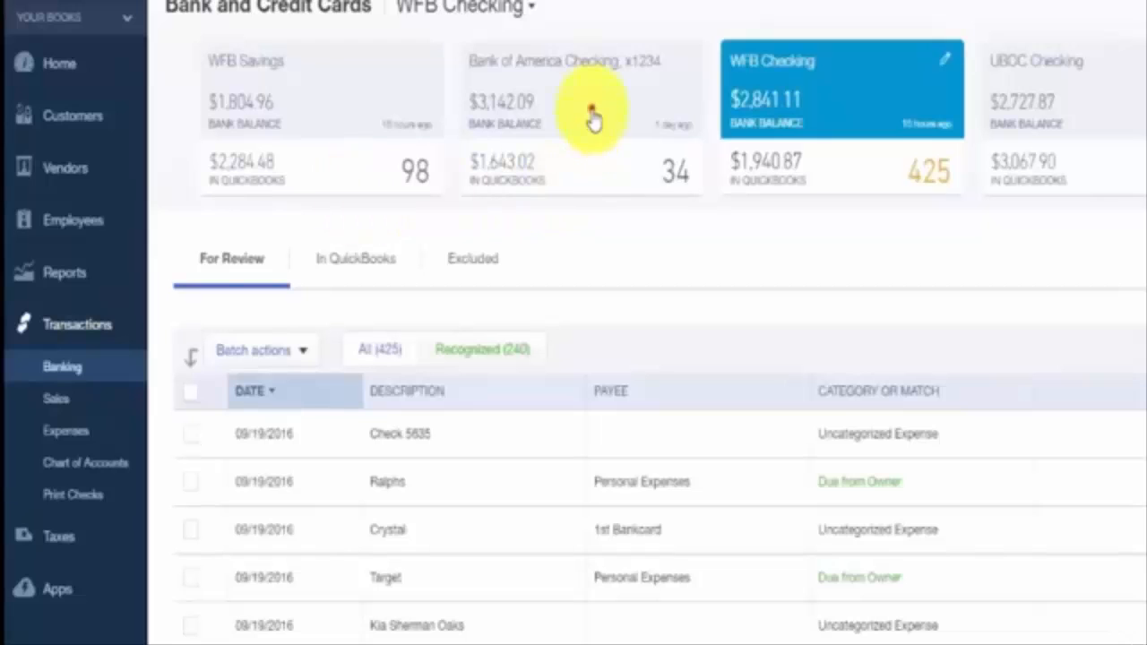
# Open the Bank of America Checking account and browse its For Review, In QuickBooks and Excluded tabs.
pyautogui.click(594, 114)
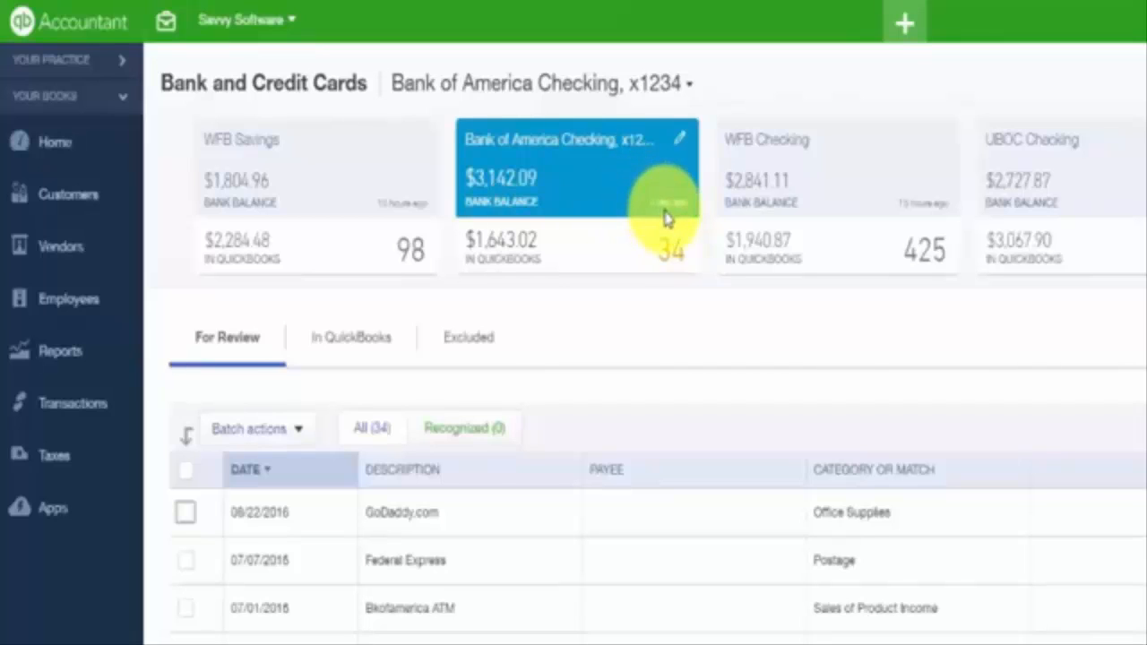
pyautogui.click(627, 265)
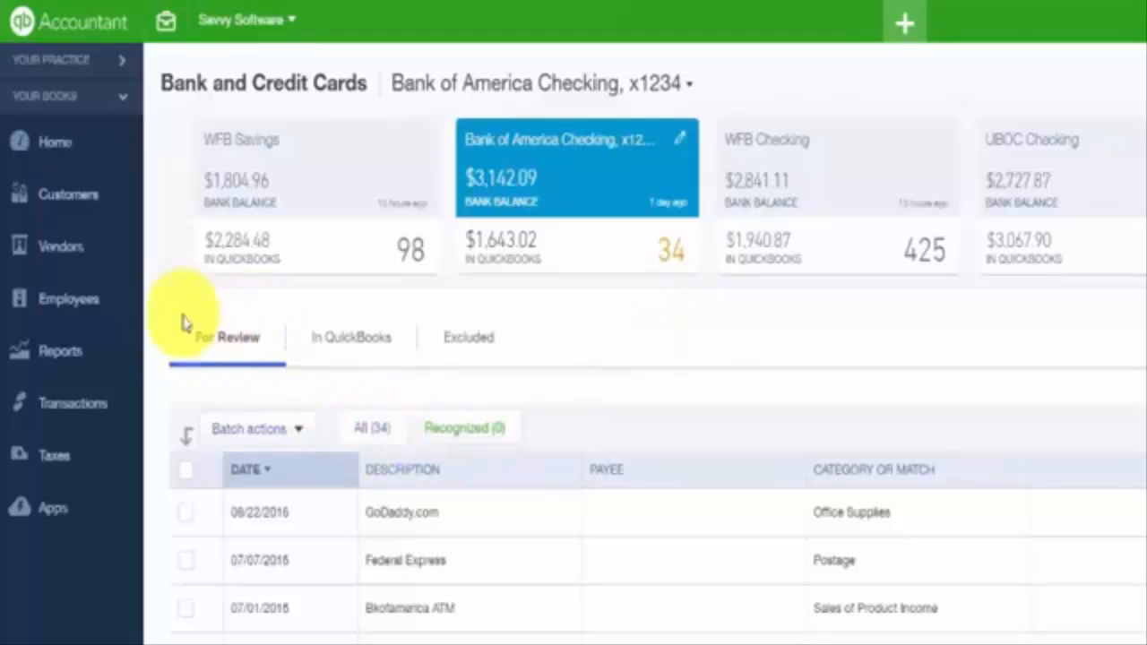
pyautogui.click(224, 332)
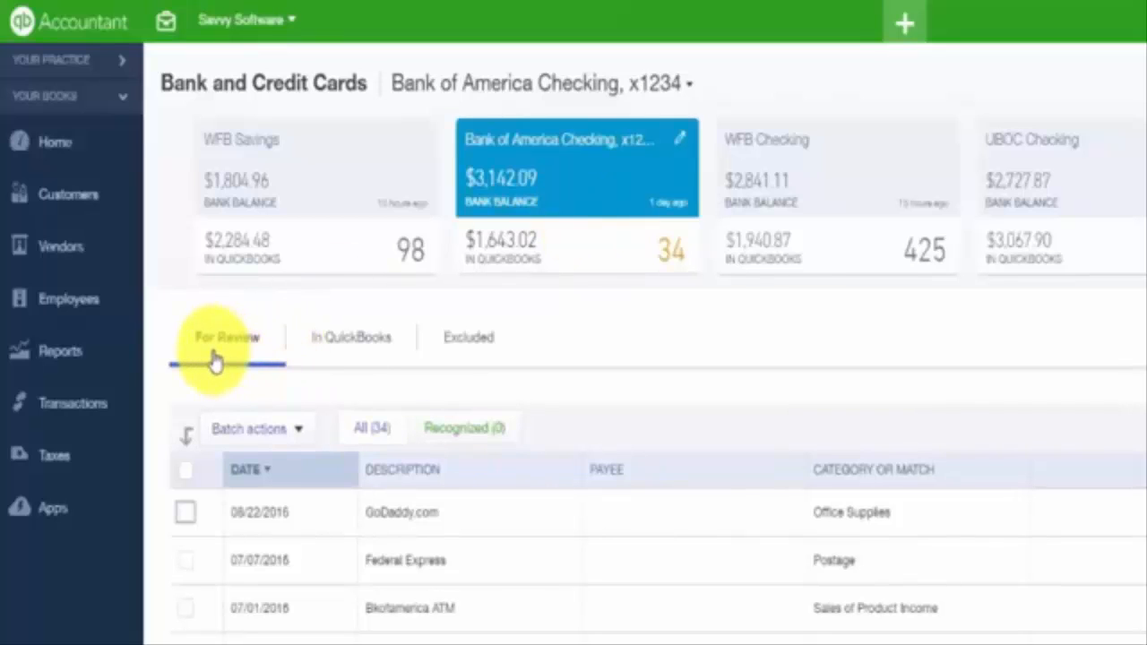
pyautogui.click(347, 357)
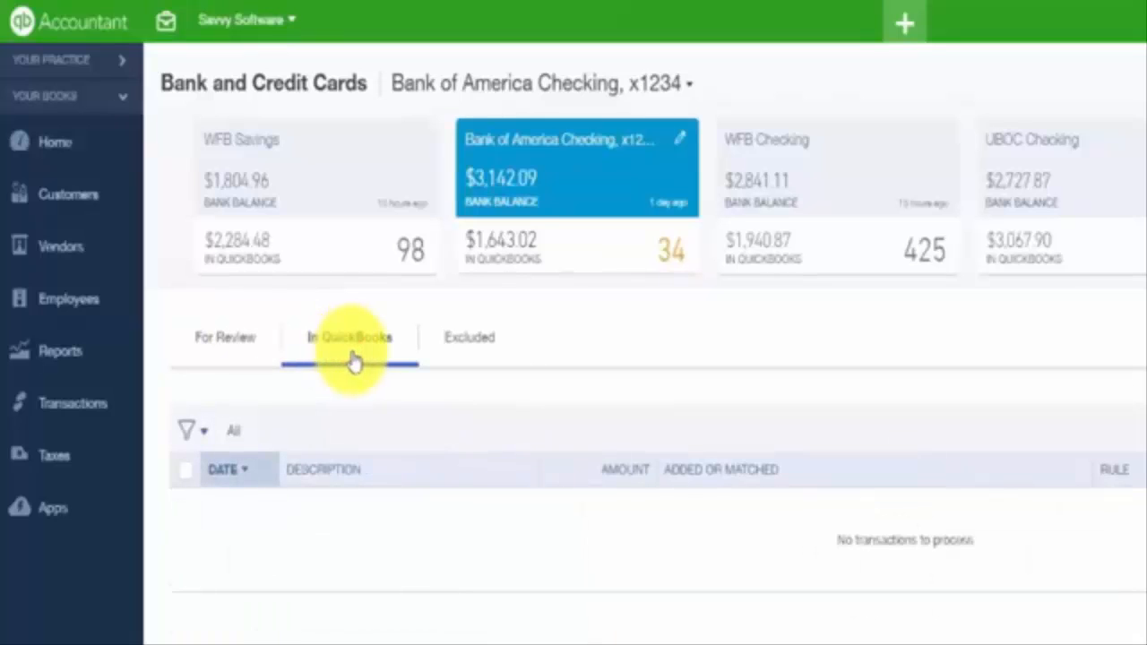
pyautogui.click(482, 355)
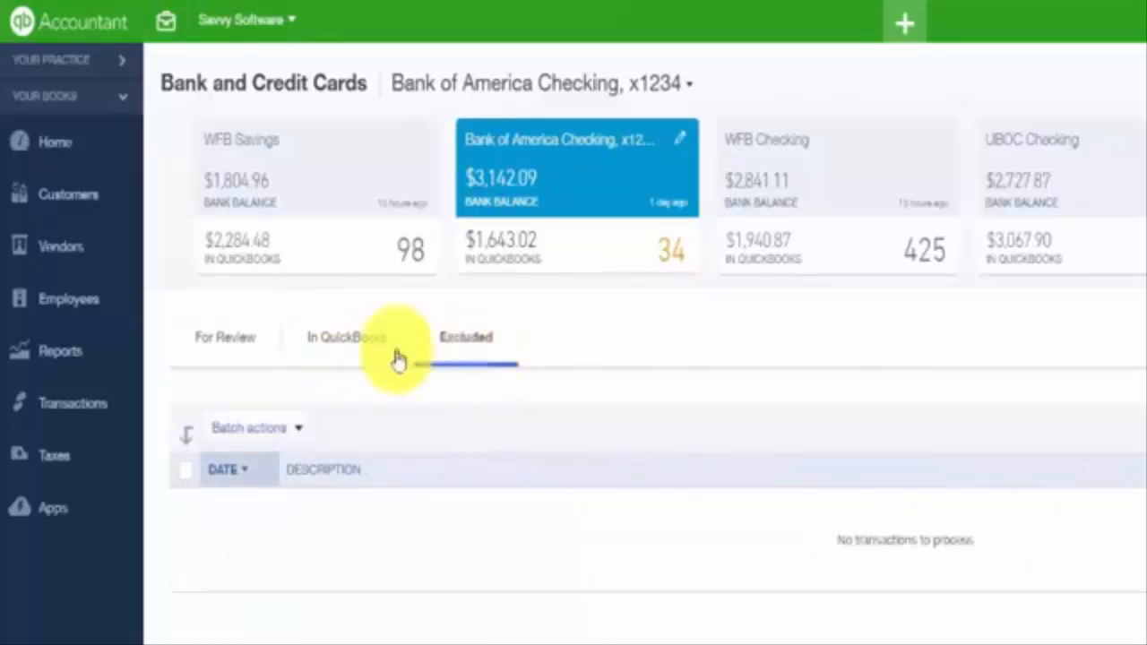
pyautogui.click(236, 357)
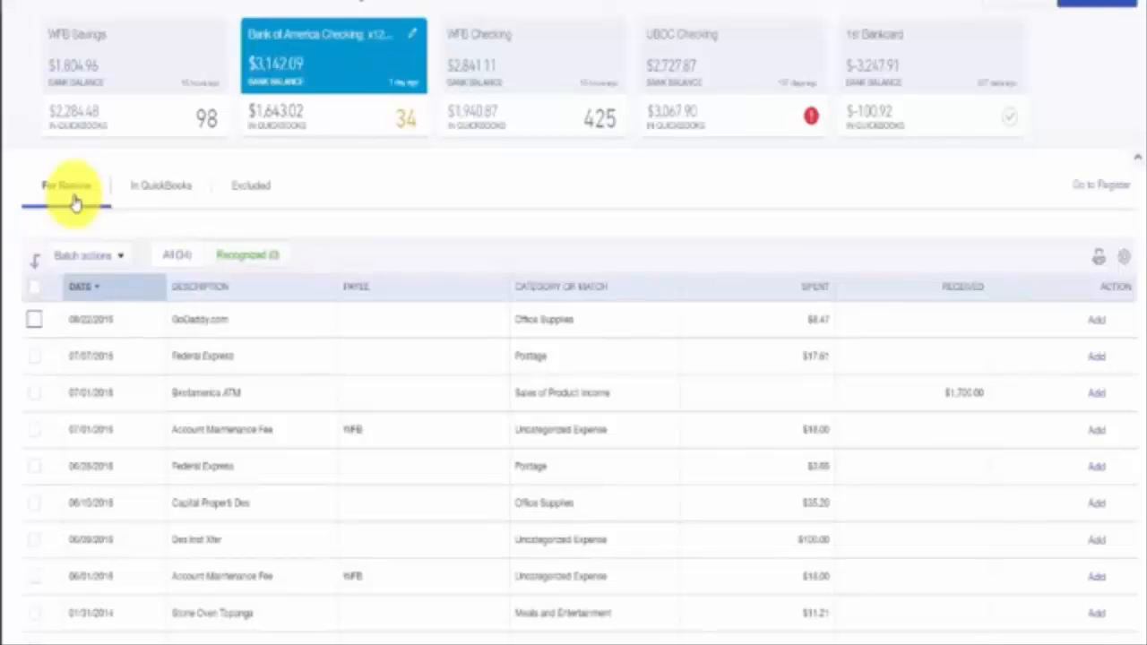
pyautogui.click(183, 192)
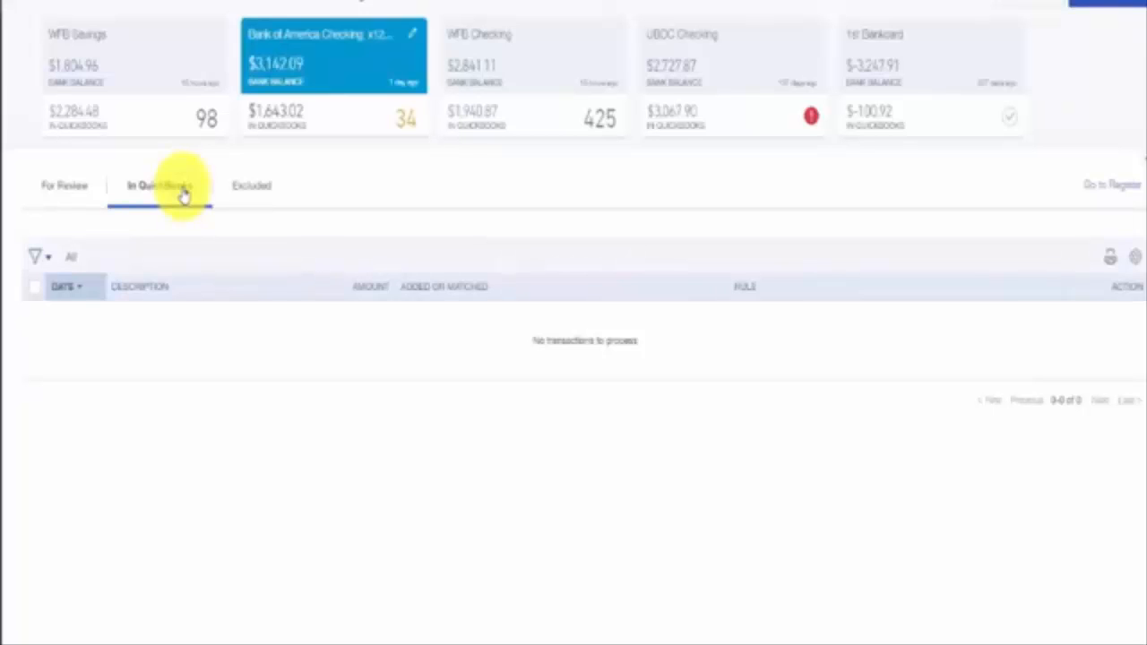
pyautogui.click(240, 190)
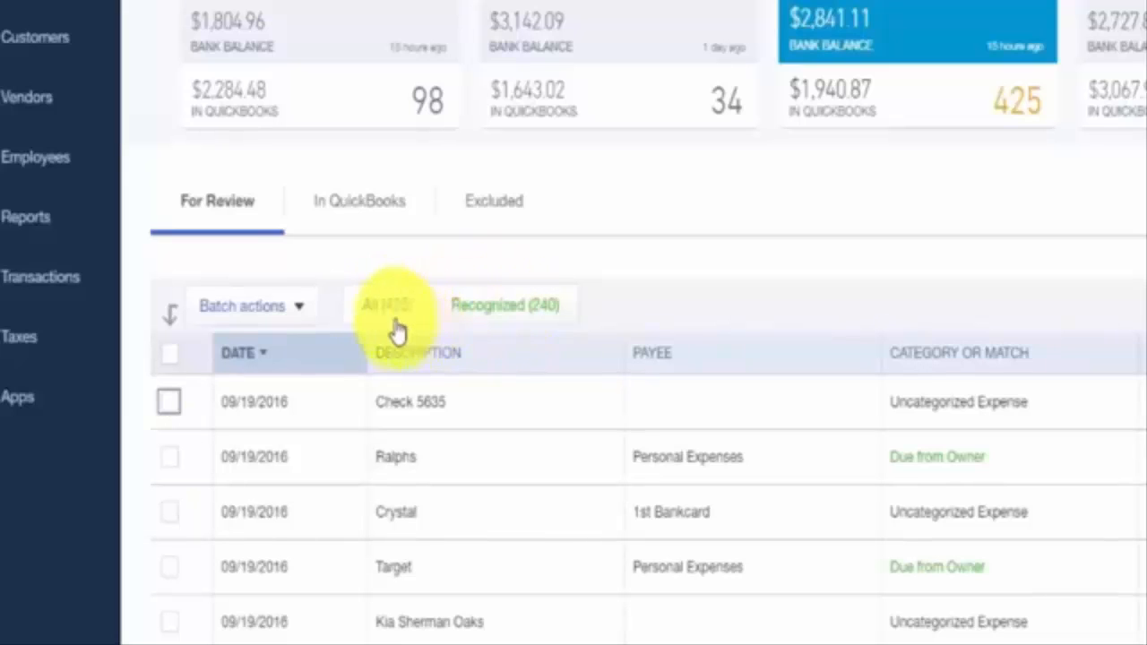
# Filter the For Review list to recognized transactions and scroll through the matched ones.
pyautogui.click(393, 325)
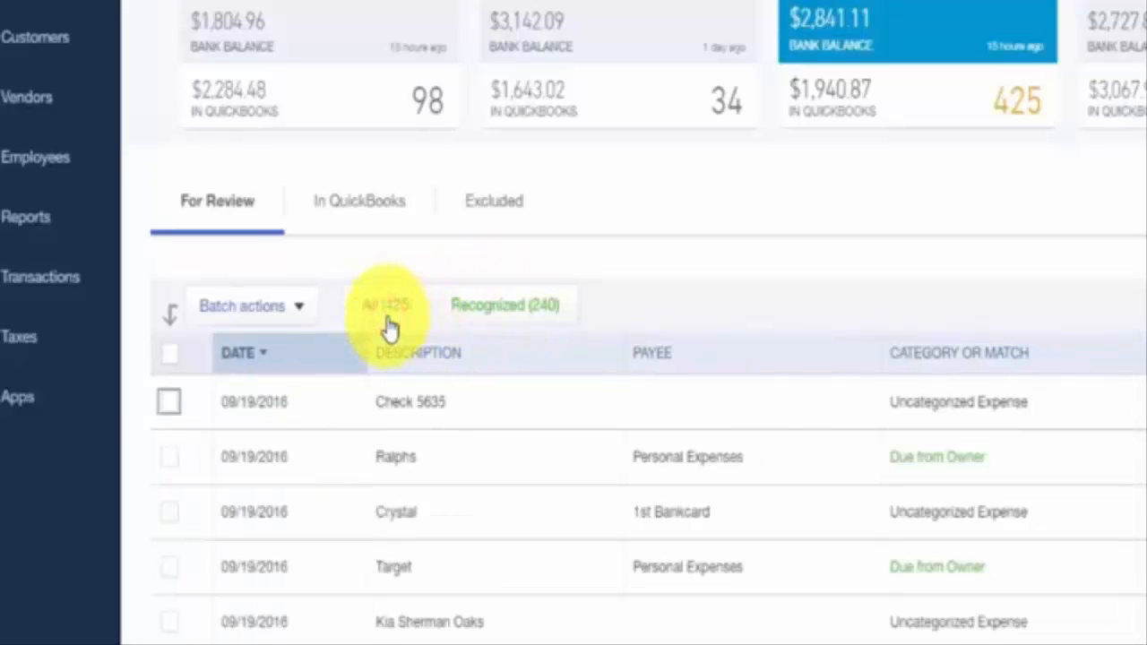
pyautogui.click(482, 319)
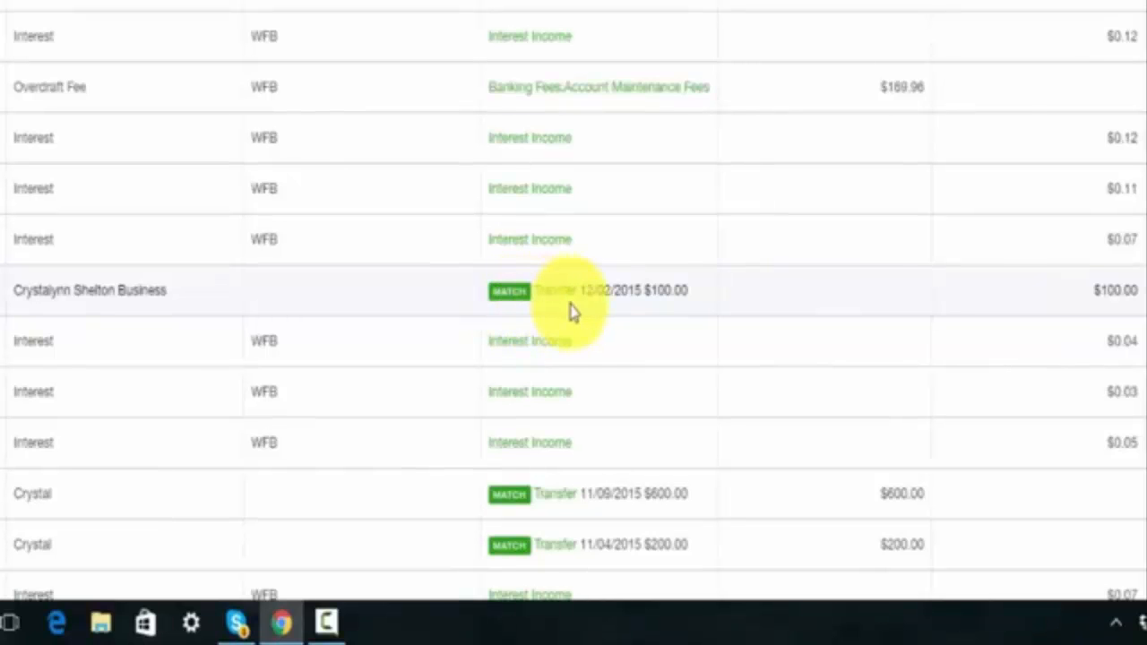
pyautogui.scroll(-1, 574, 311)
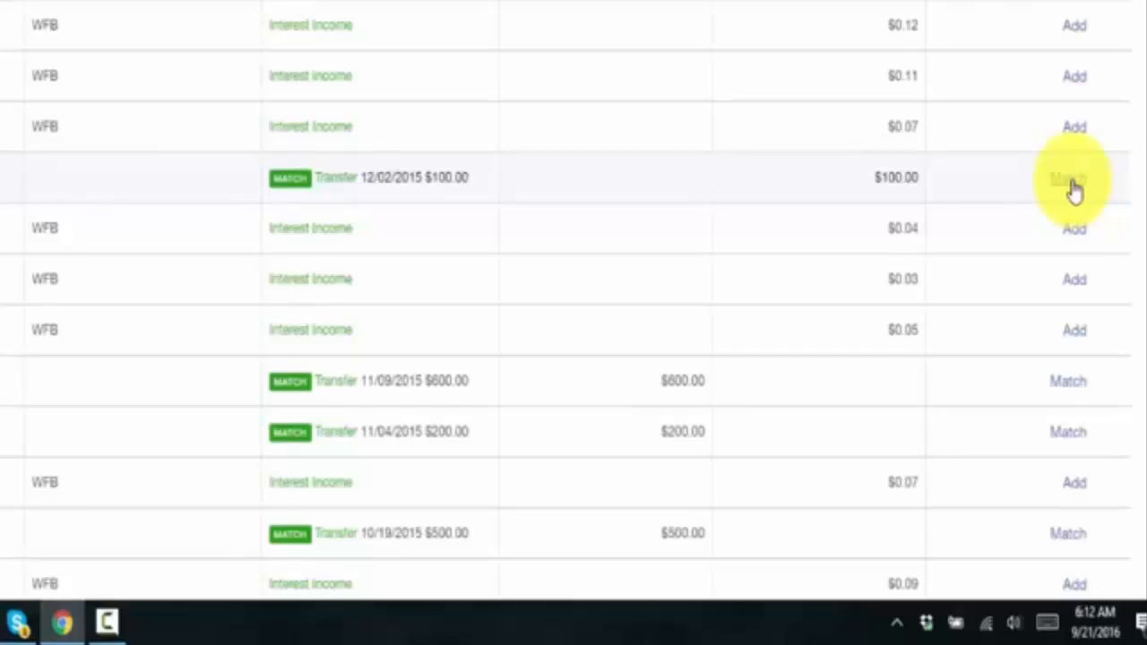
pyautogui.scroll(10, 1075, 190)
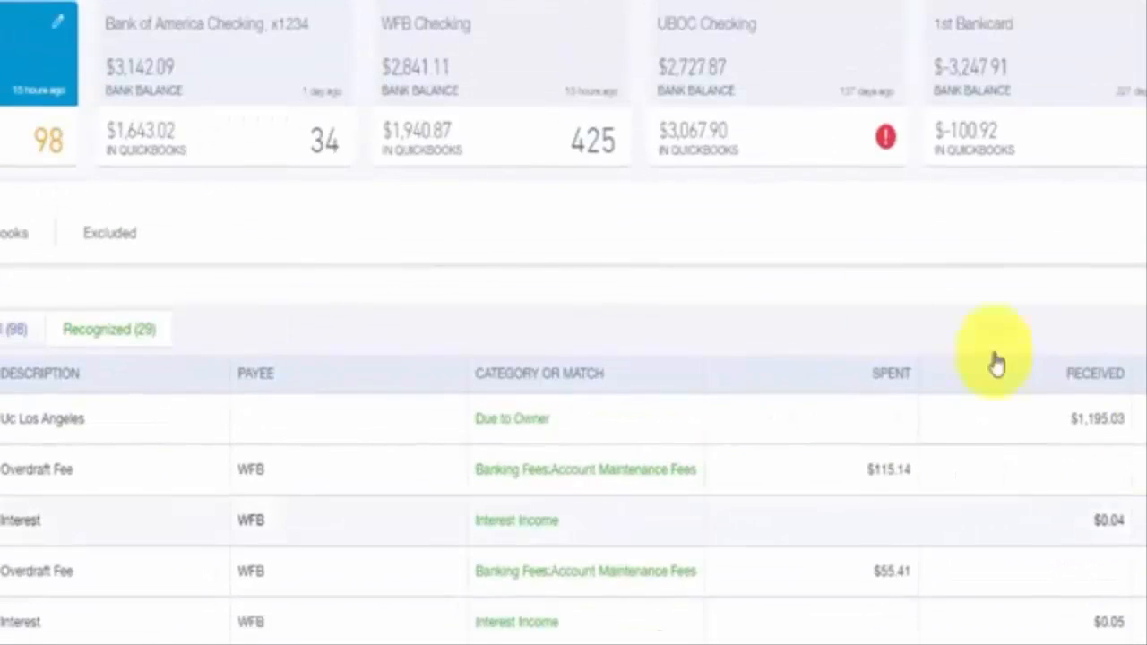
# In WFB Checking, categorize the 09/15/2016 ATM Withdrawal as Petty Cash and add it.
pyautogui.click(415, 56)
pyautogui.scroll(-2, 404, 428)
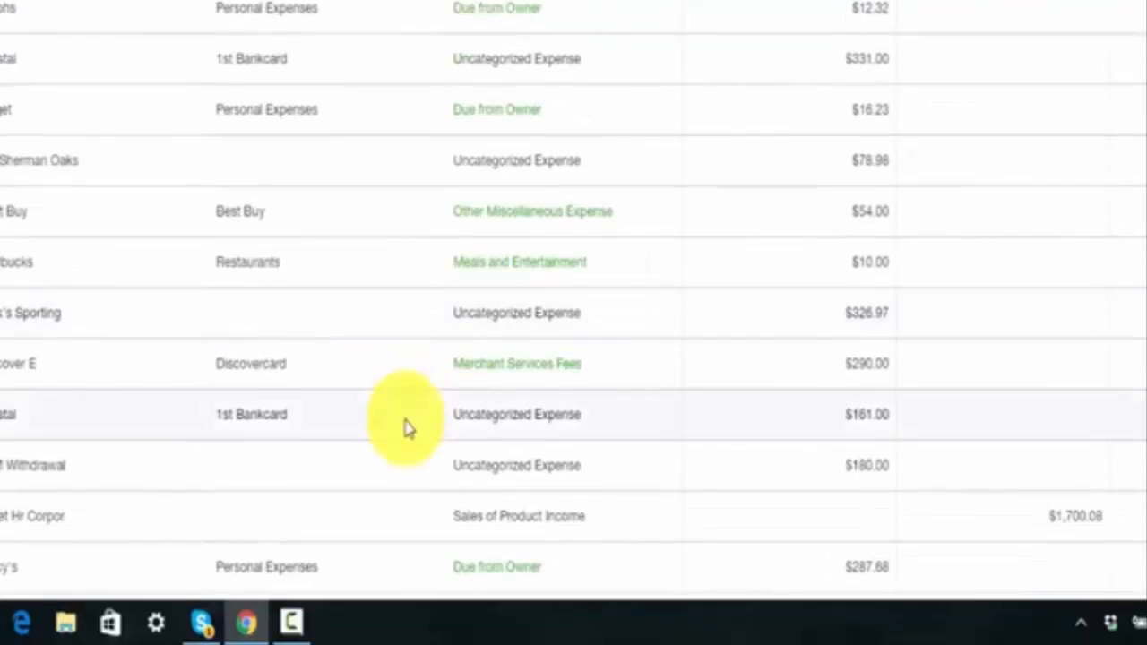
pyautogui.scroll(-2, 404, 428)
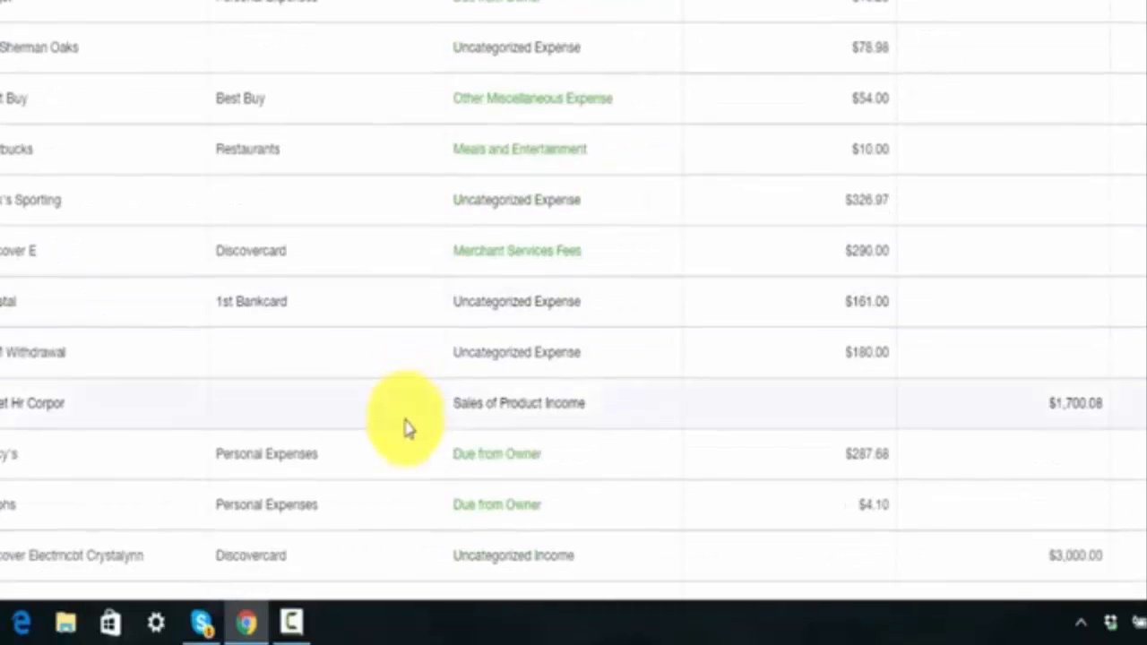
pyautogui.scroll(2, 405, 427)
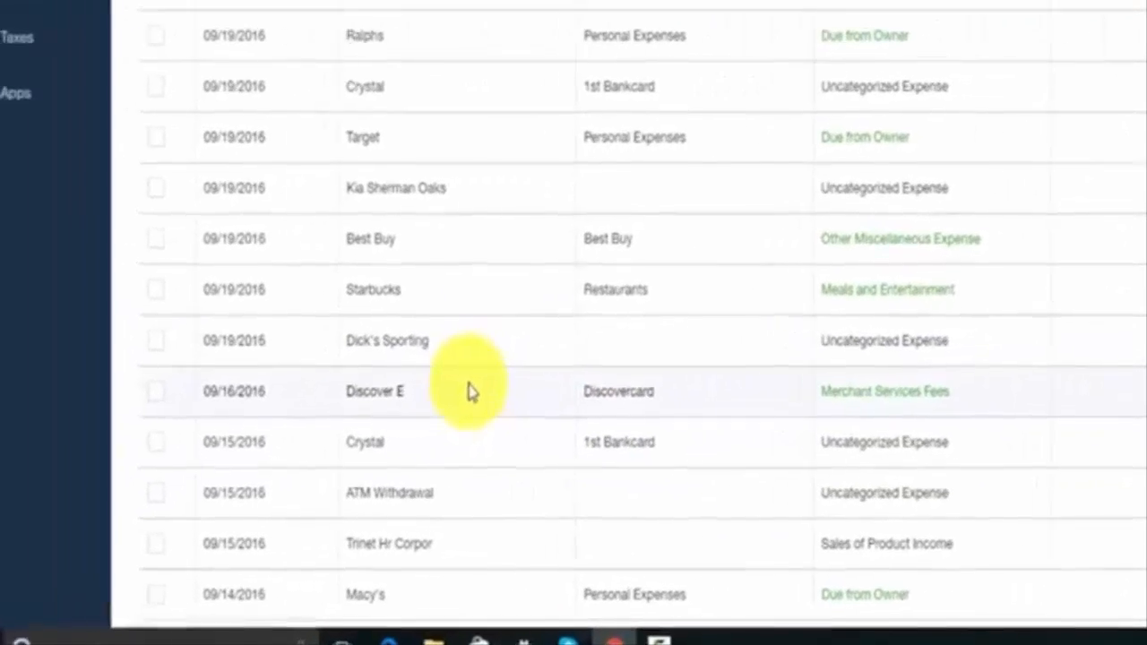
pyautogui.scroll(-4, 486, 412)
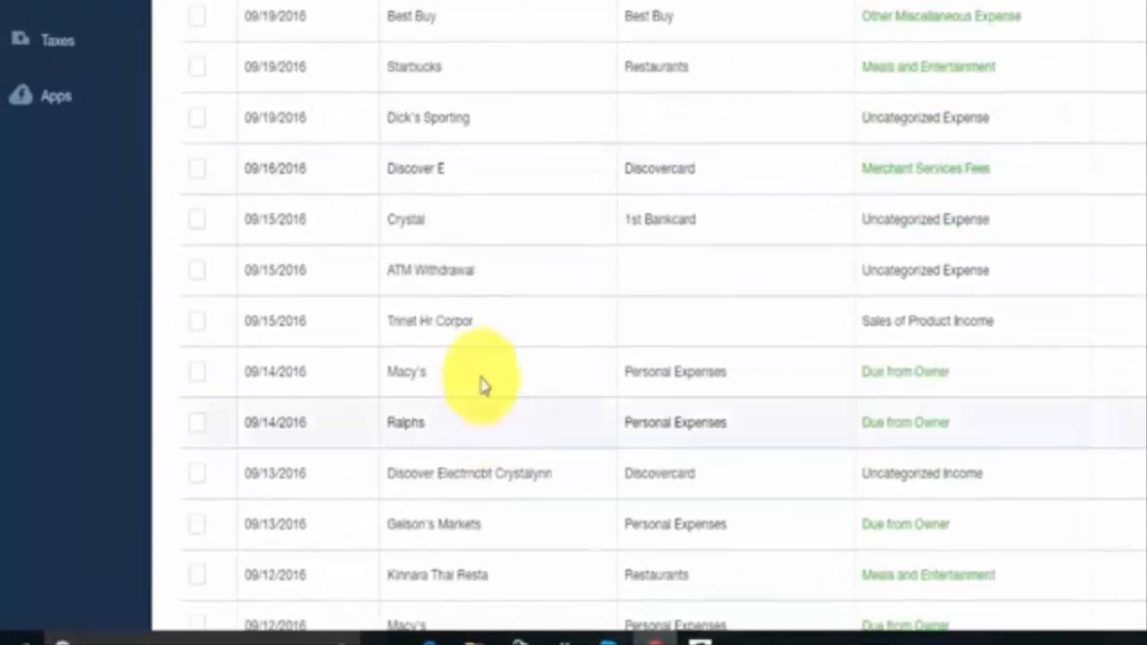
pyautogui.click(486, 285)
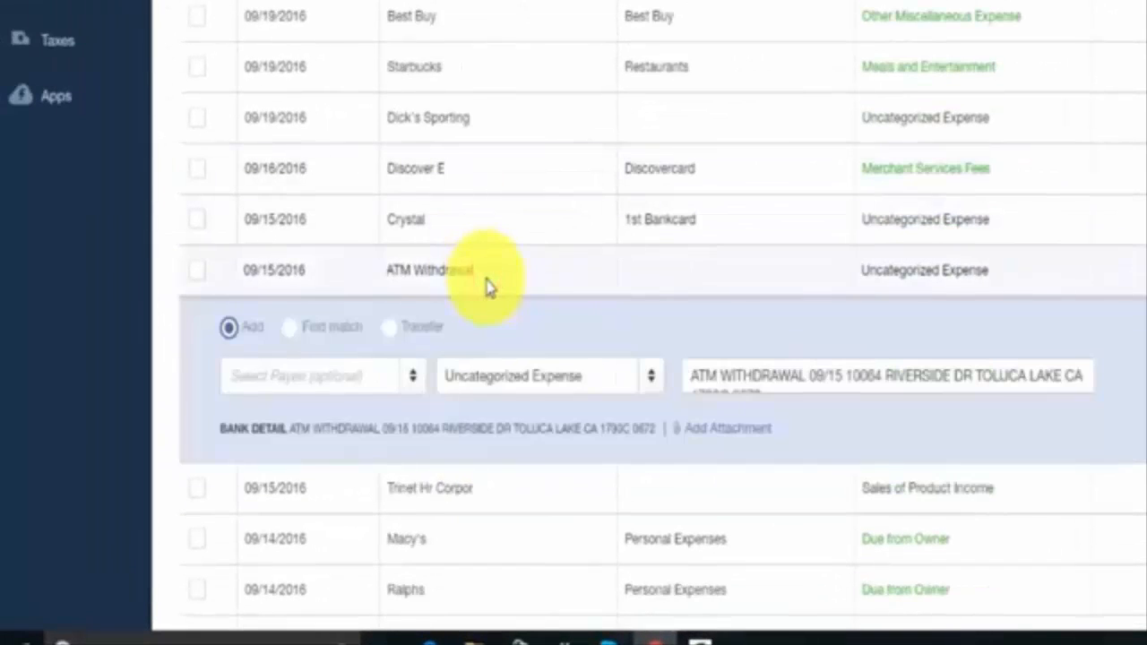
pyautogui.scroll(-1, 486, 285)
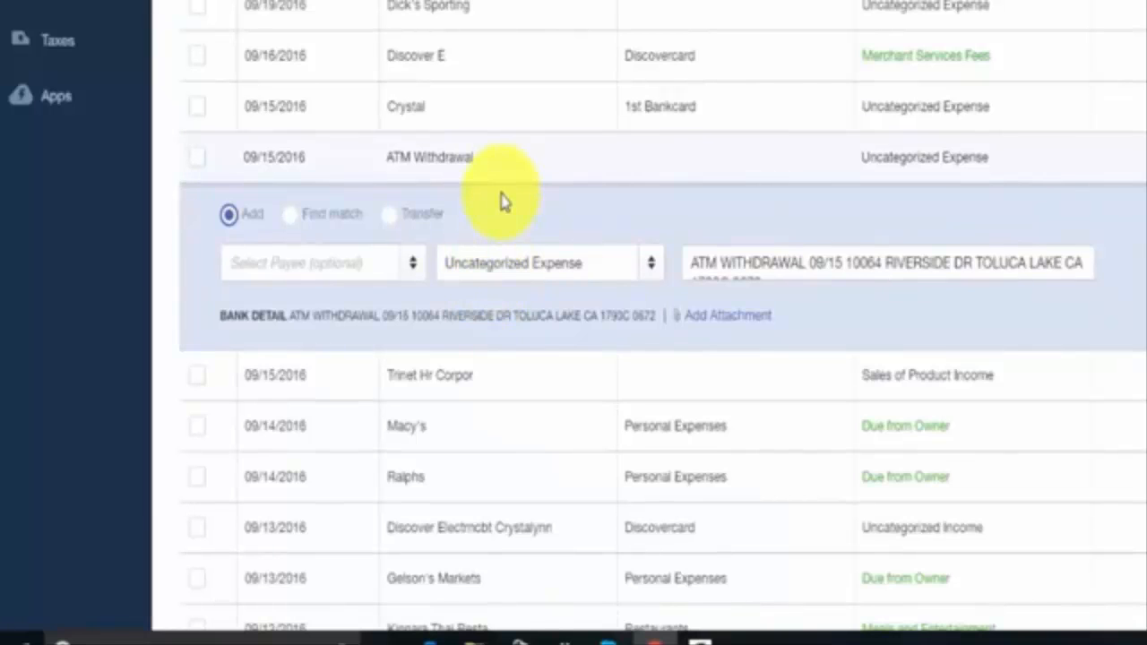
pyautogui.click(653, 265)
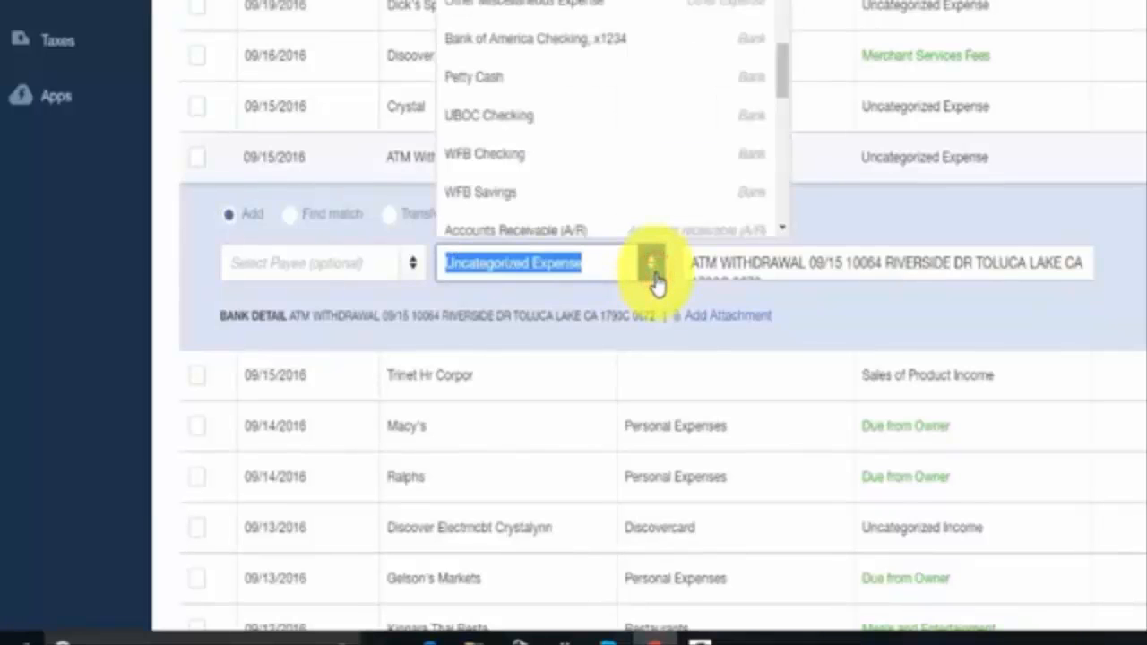
pyautogui.click(528, 95)
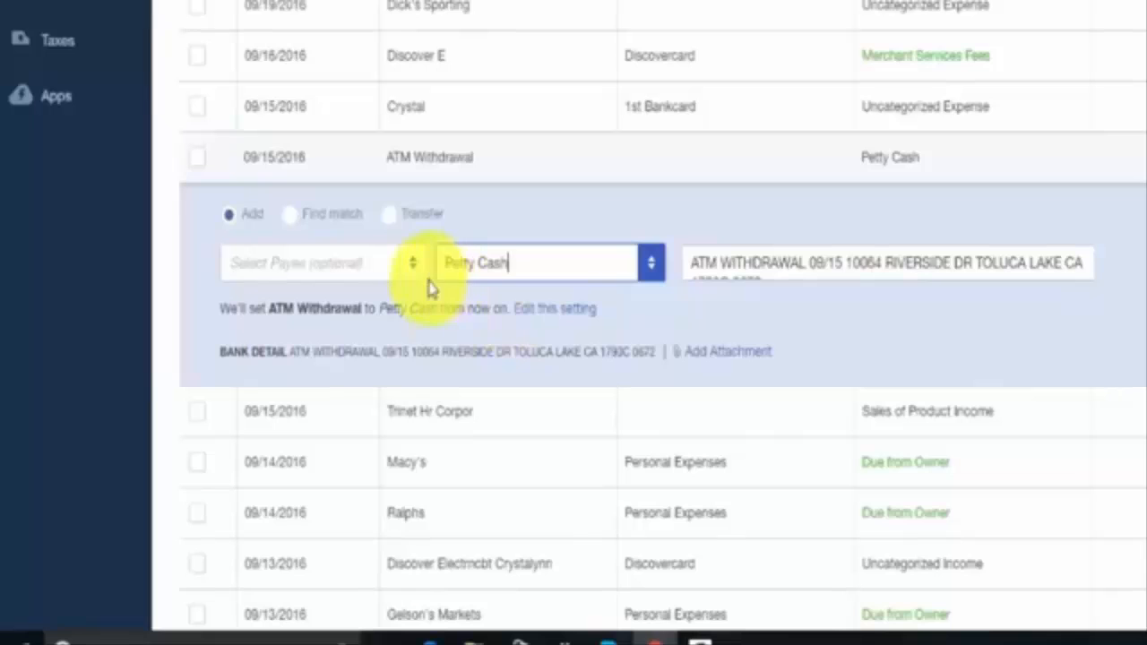
pyautogui.moveTo(269, 309); pyautogui.dragTo(368, 307)
pyautogui.click(525, 261)
pyautogui.moveTo(525, 260); pyautogui.dragTo(434, 269)
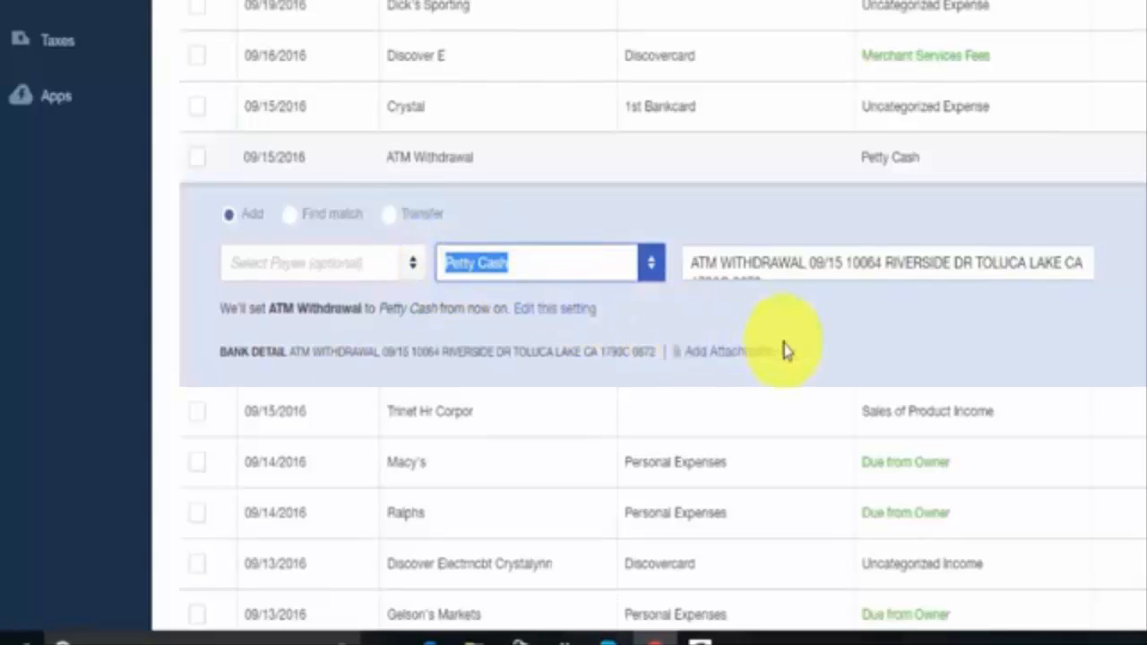
pyautogui.click(735, 332)
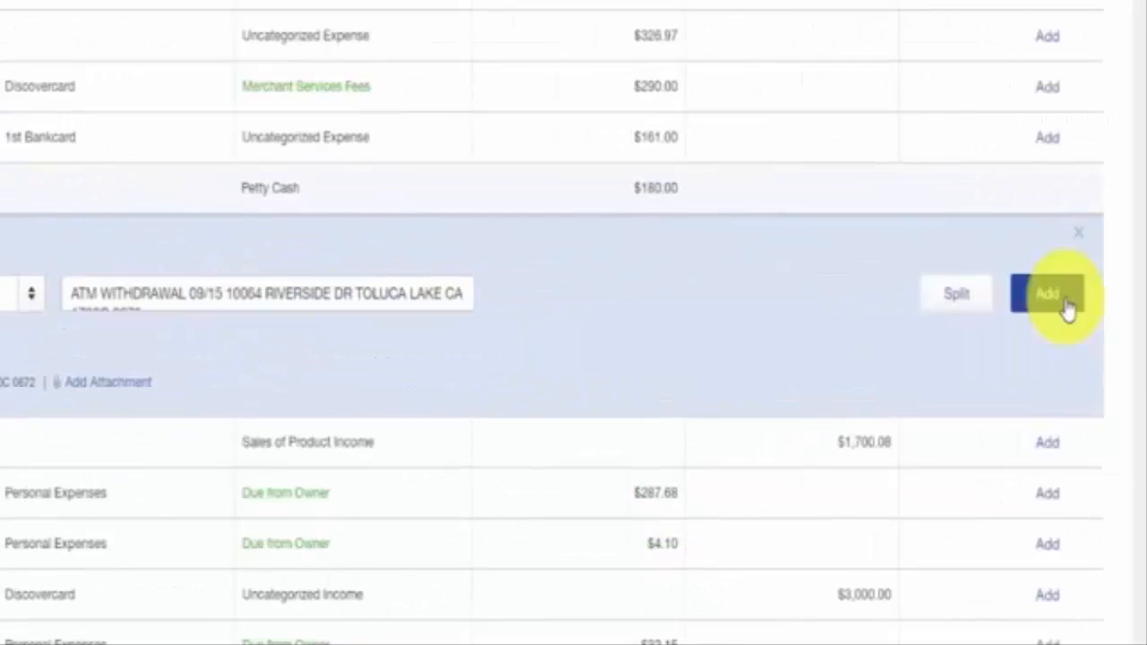
pyautogui.click(1065, 299)
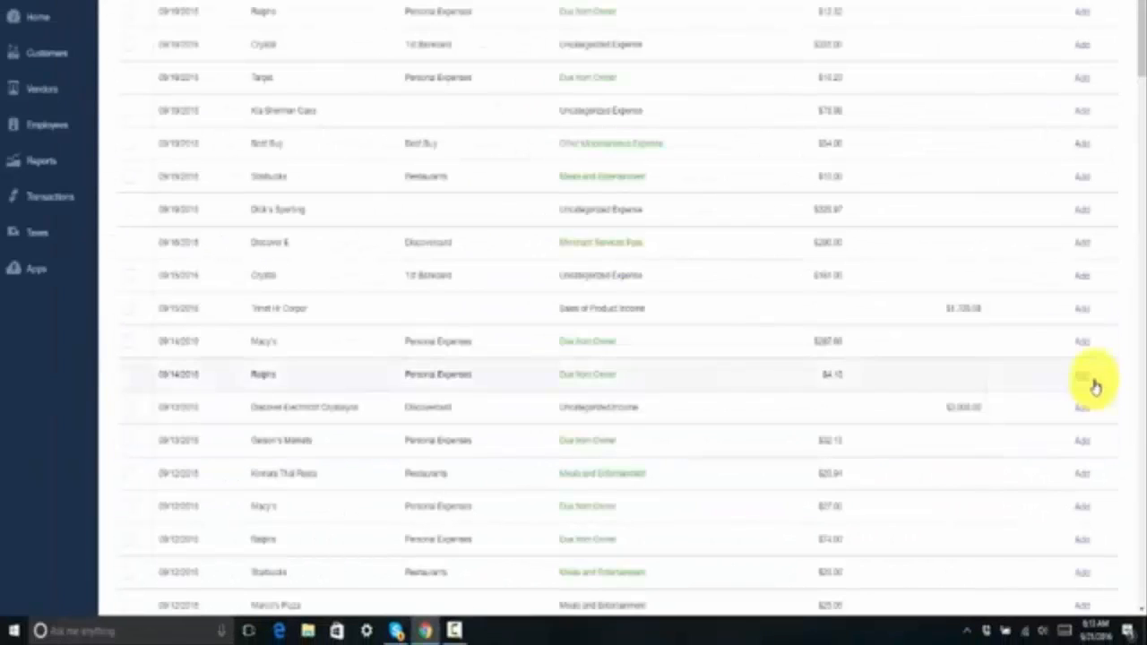
# Set the Kia Sherman Oaks transaction's category to Auto Expenses:Repairs and Maintenance.
pyautogui.scroll(3, 717, 390)
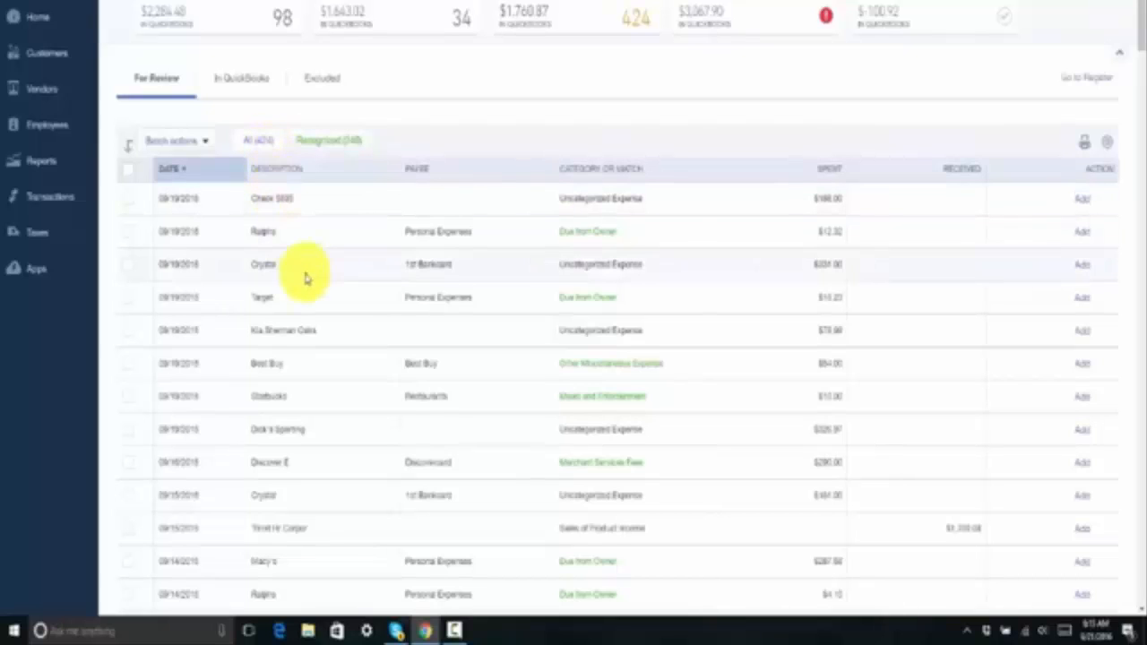
pyautogui.click(375, 333)
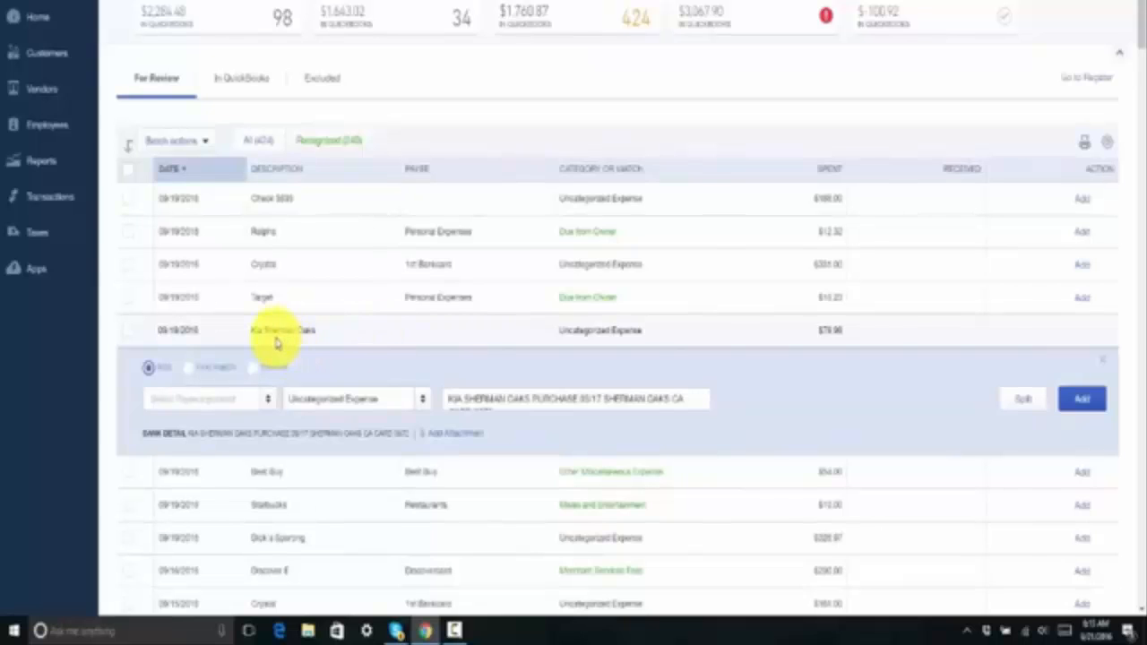
pyautogui.click(422, 400)
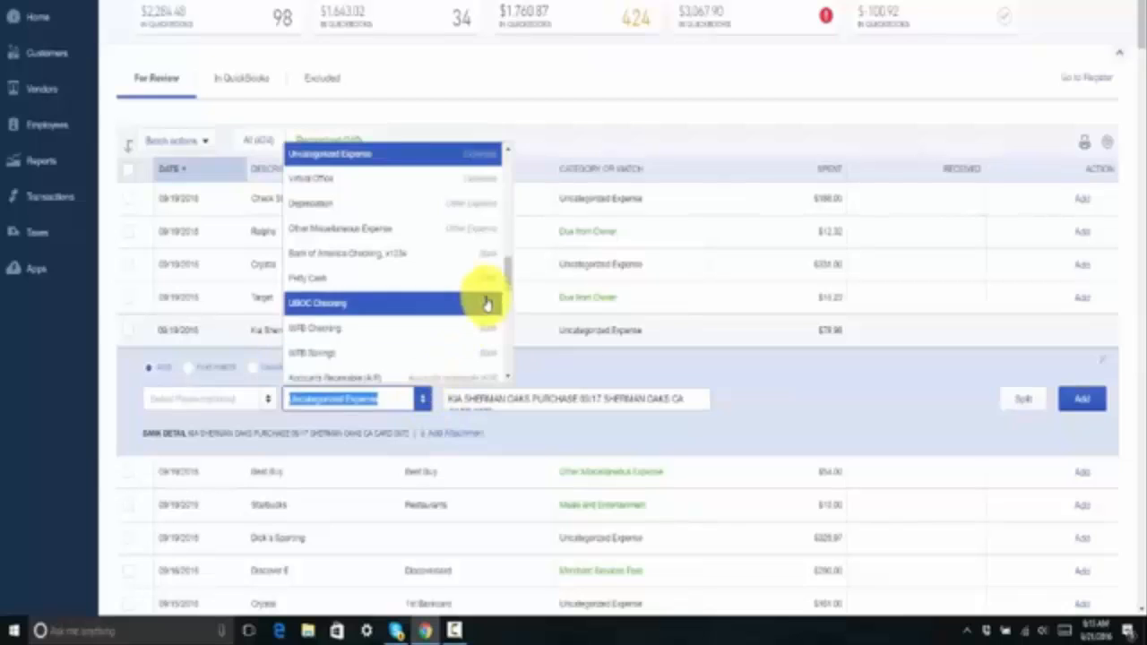
pyautogui.moveTo(505, 281); pyautogui.dragTo(510, 174)
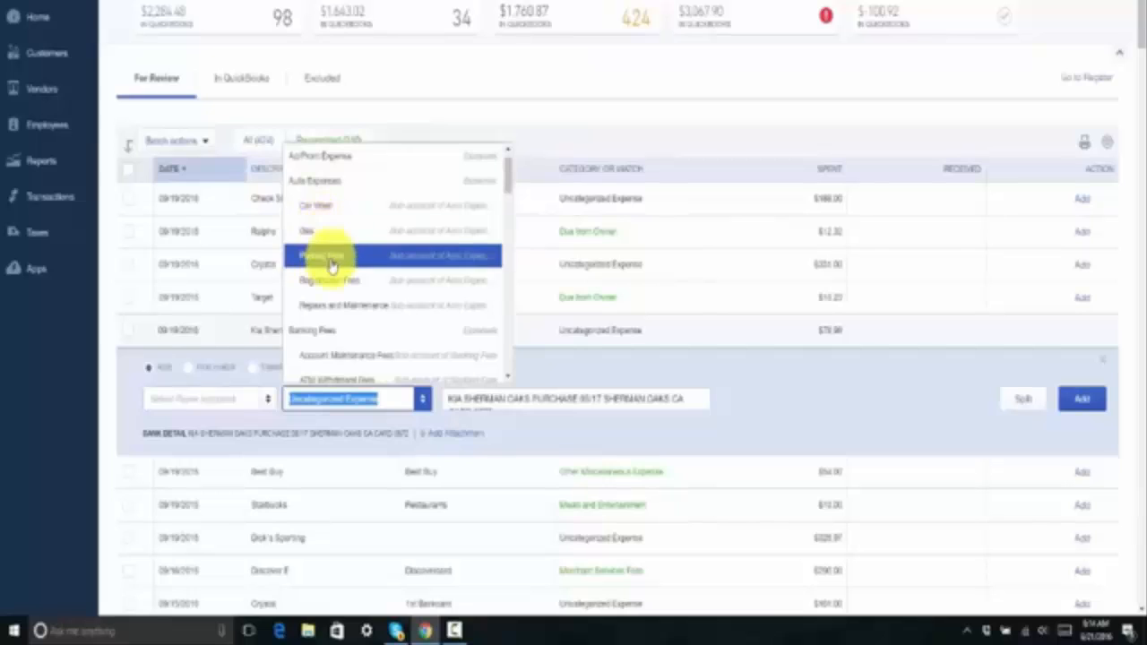
pyautogui.click(363, 307)
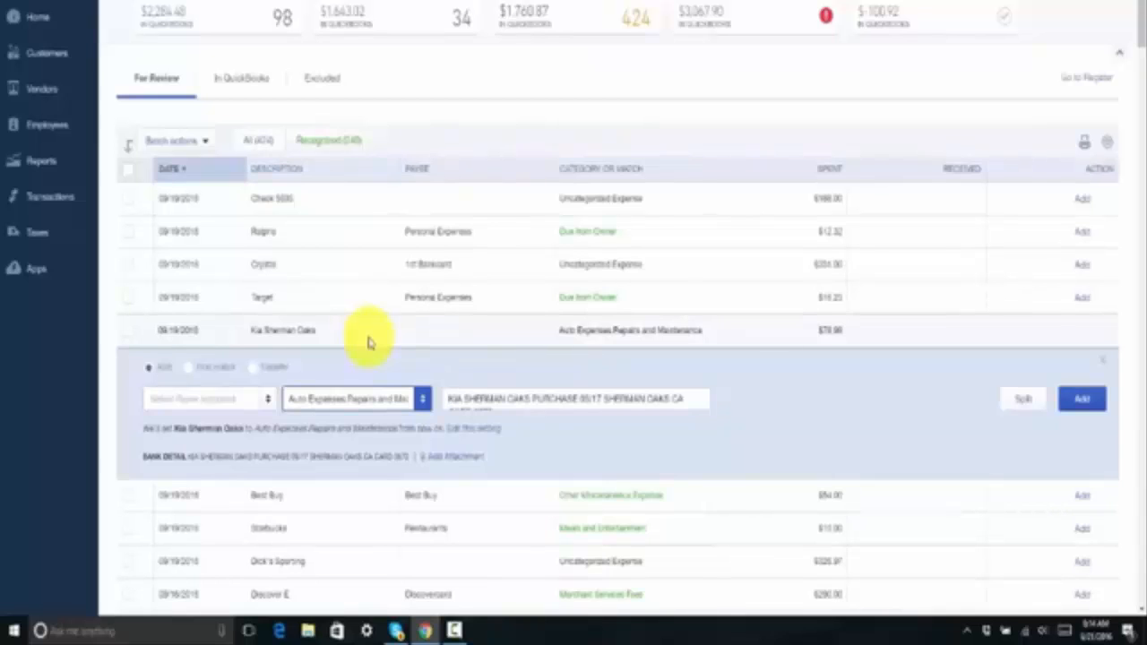
# Create a new vendor payee named Kia for that transaction and add it.
pyautogui.scroll(-1, 368, 342)
pyautogui.click(218, 325)
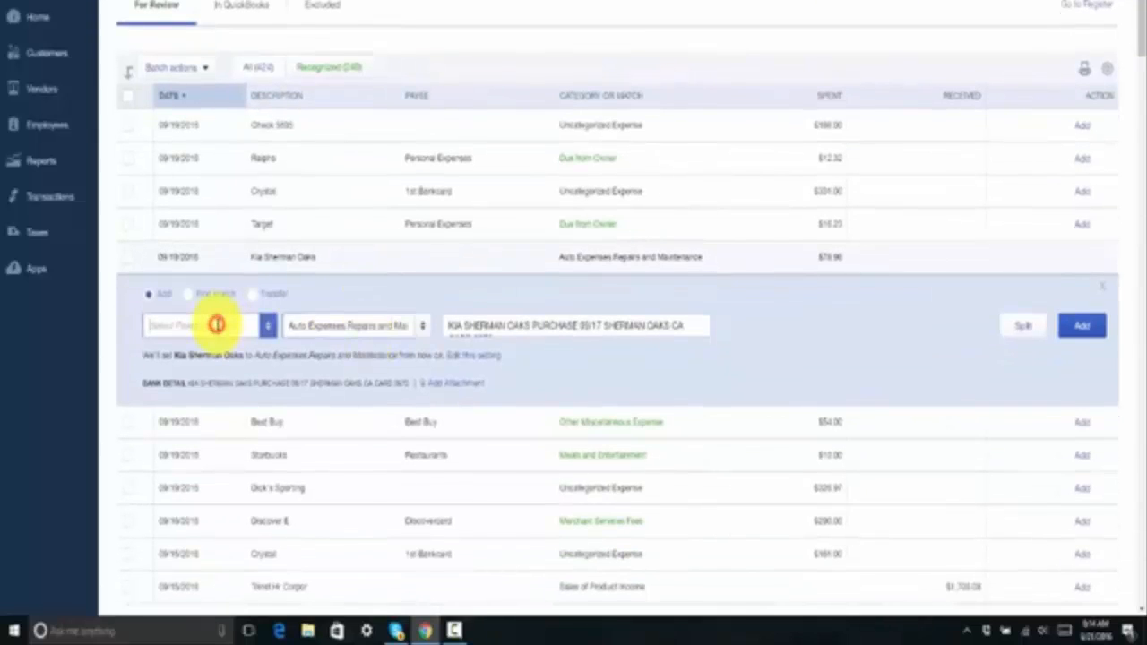
pyautogui.write('Kia')
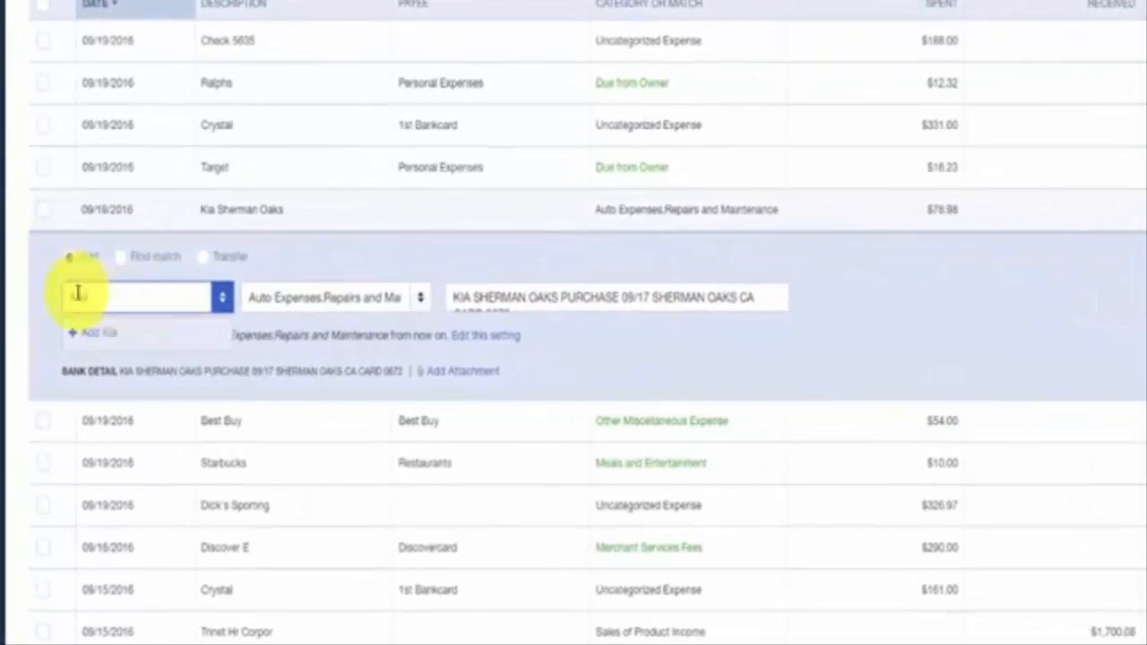
pyautogui.click(97, 341)
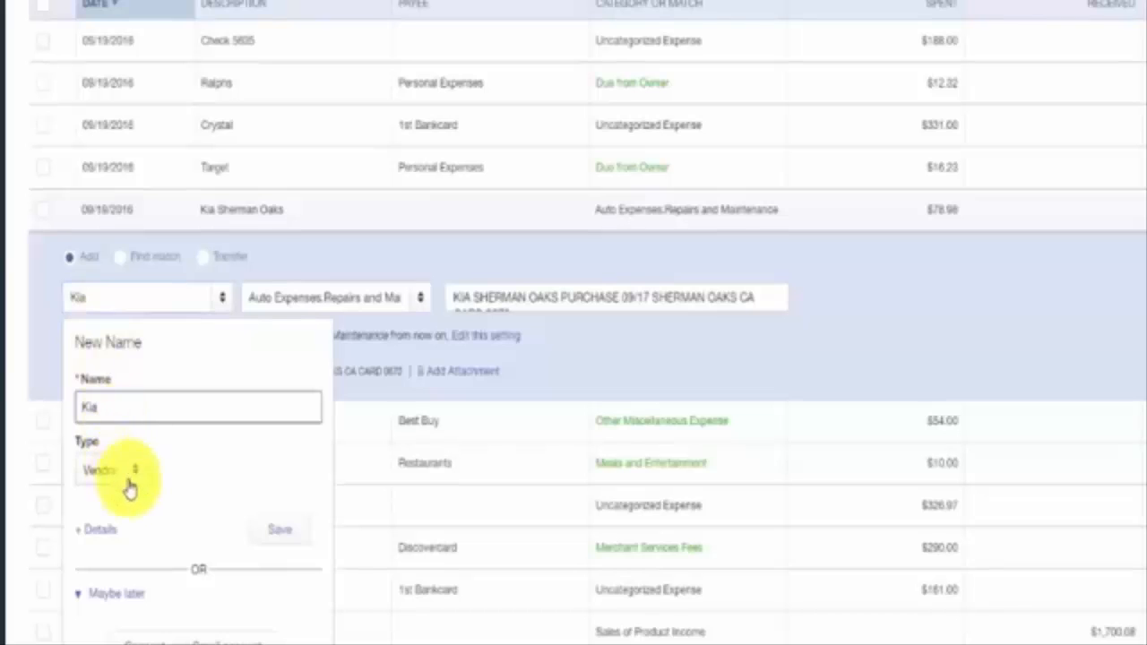
pyautogui.click(293, 535)
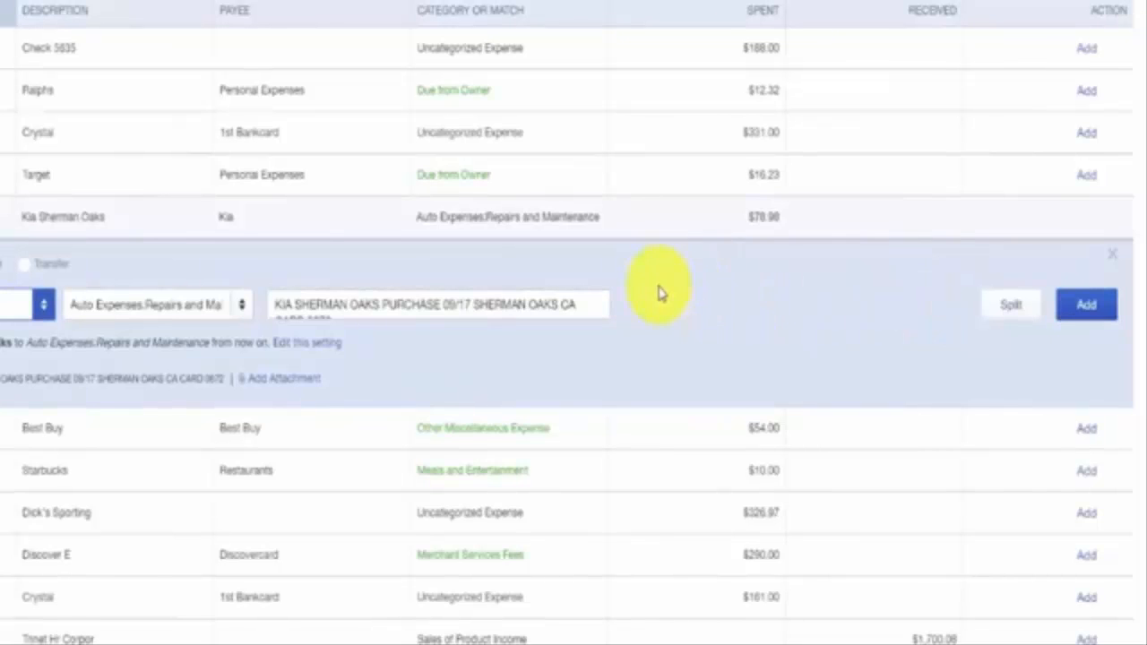
pyautogui.click(1087, 307)
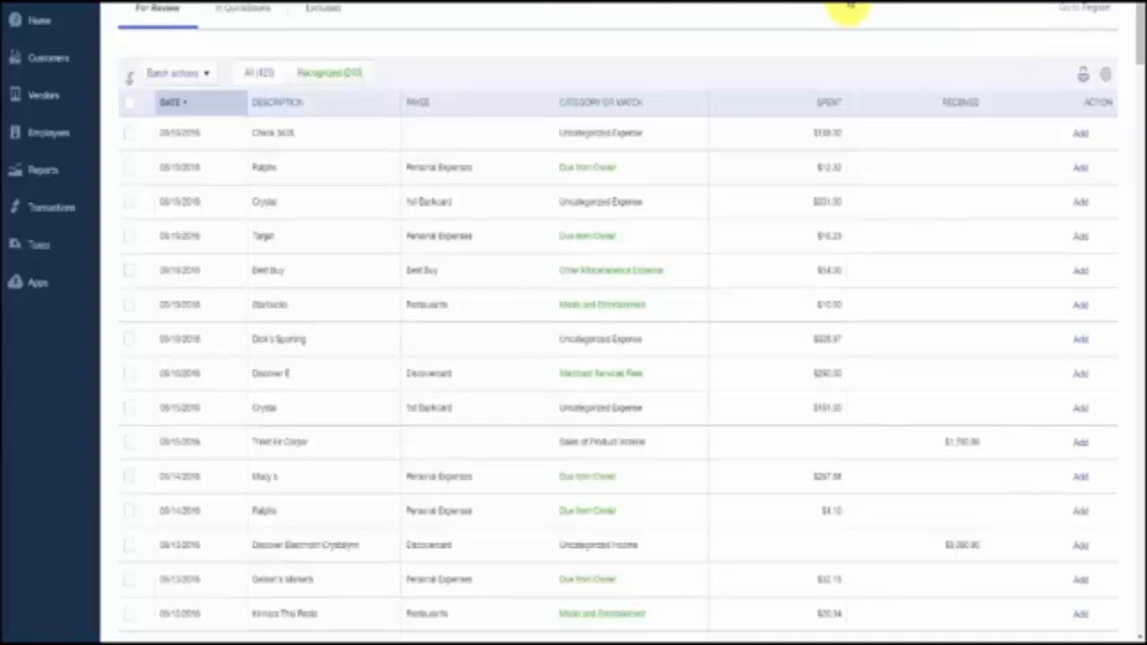
# Open the In QuickBooks tab to review the transactions already added.
pyautogui.scroll(1, 757, 76)
pyautogui.scroll(1, 758, 76)
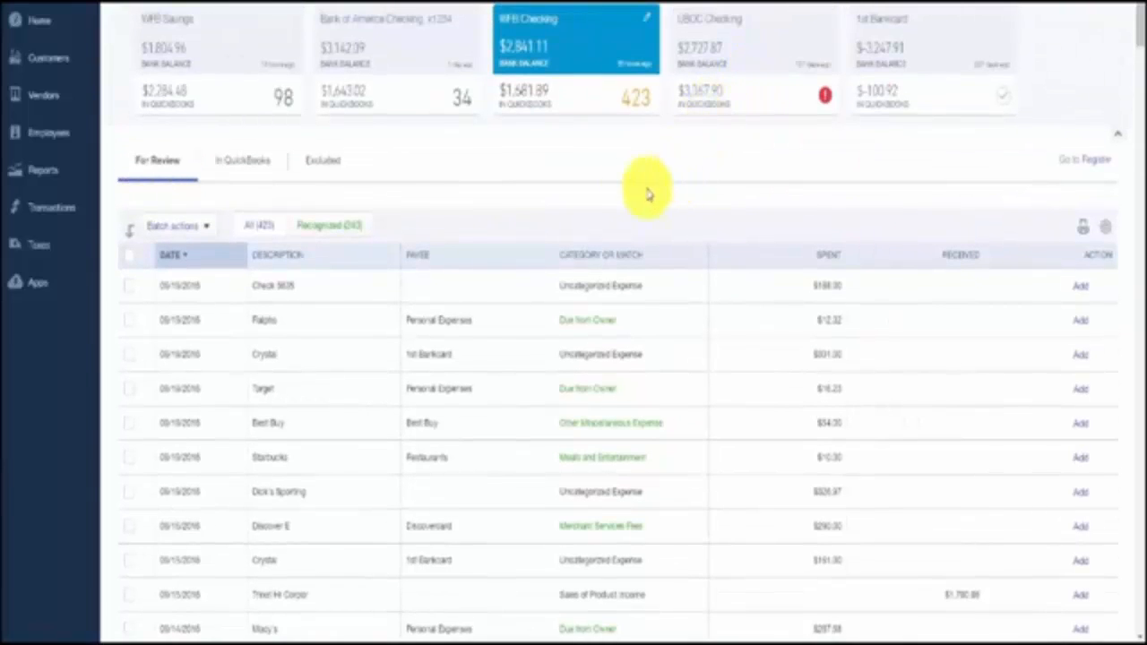
pyautogui.click(260, 169)
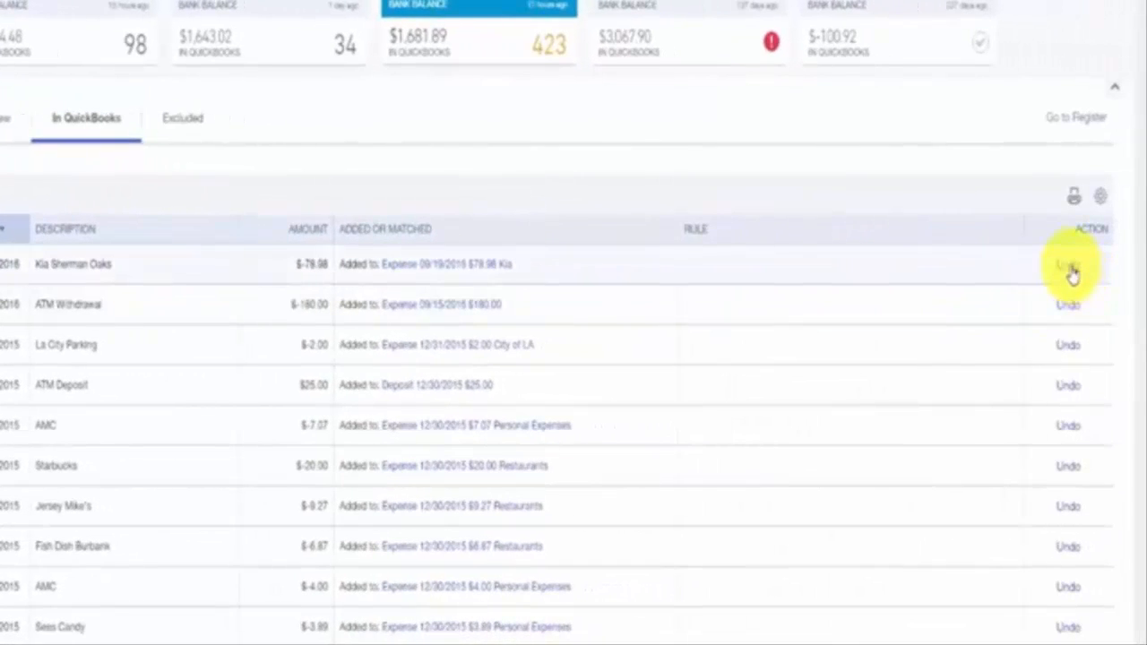
# Undo the added Kia Sherman Oaks transaction and return to the For Review list.
pyautogui.click(1069, 268)
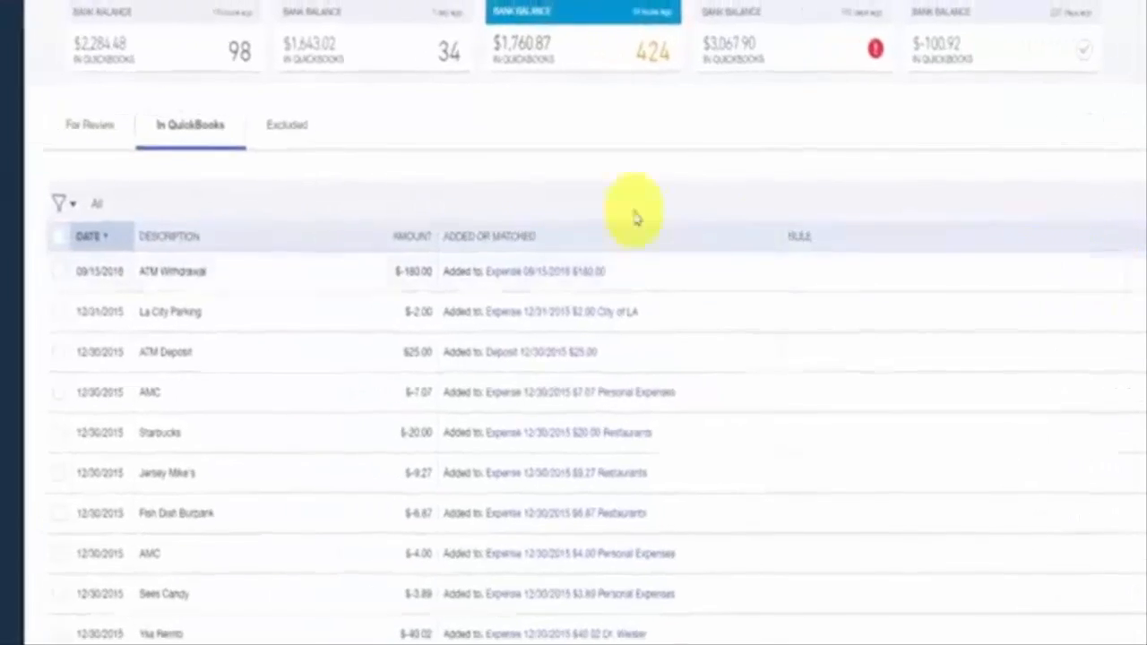
pyautogui.click(173, 135)
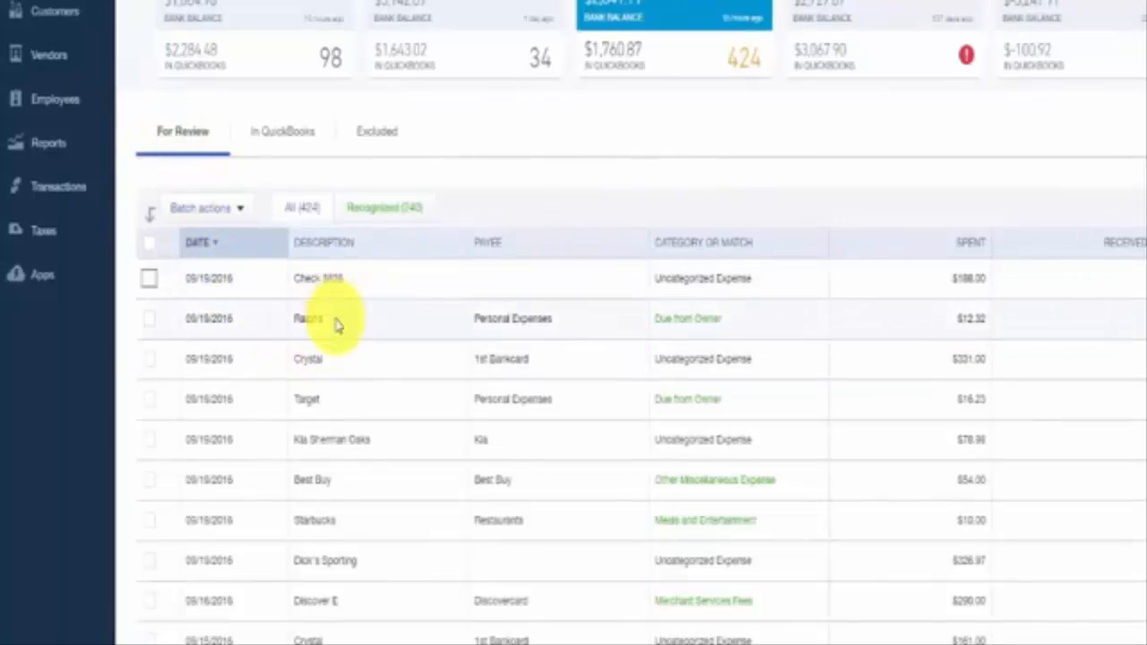
pyautogui.scroll(-1, 335, 325)
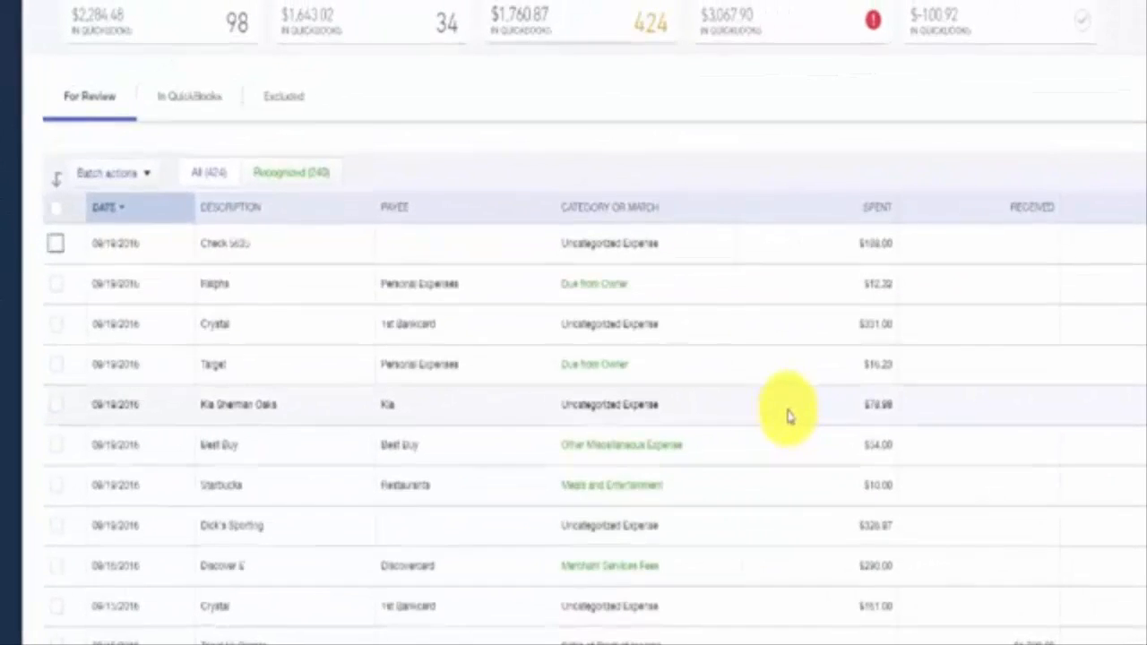
pyautogui.scroll(1, 789, 415)
# Switch to UBOC Checking and open the sign-in form for its bank connection error without updating it.
pyautogui.click(809, 114)
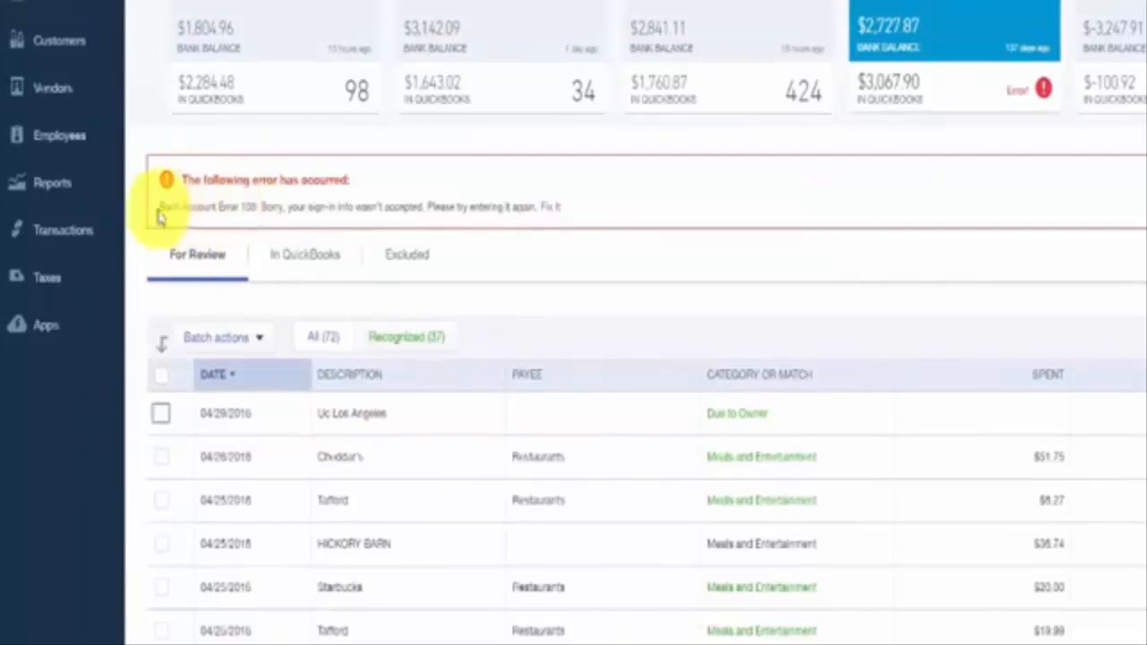
pyautogui.moveTo(159, 207); pyautogui.dragTo(589, 197)
pyautogui.click(663, 199)
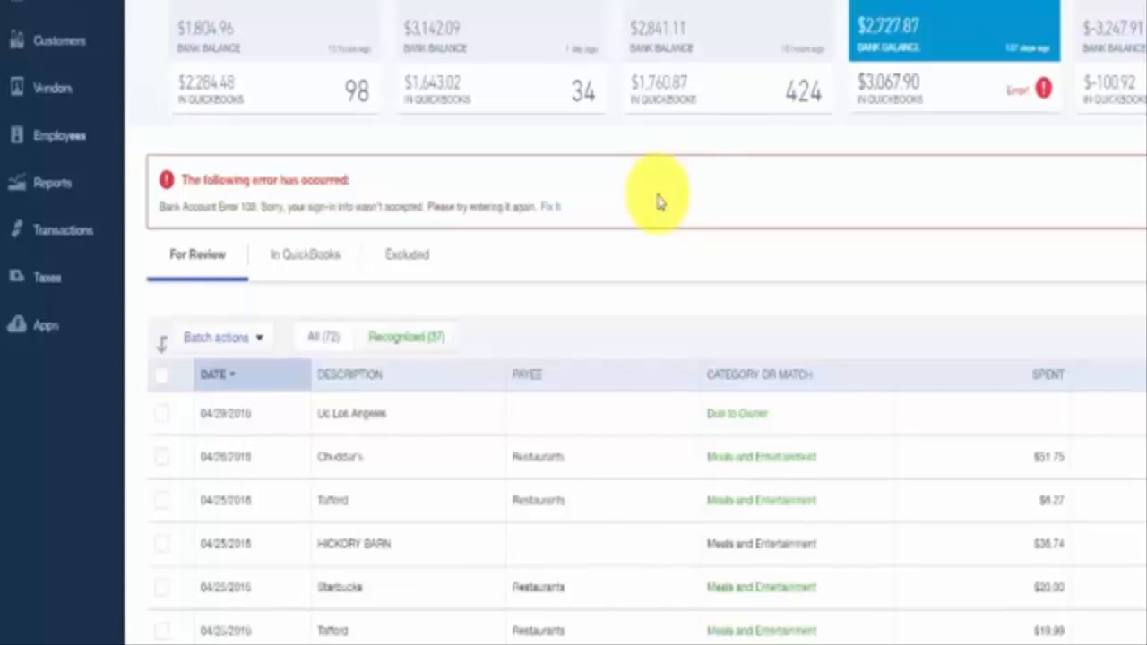
pyautogui.click(550, 206)
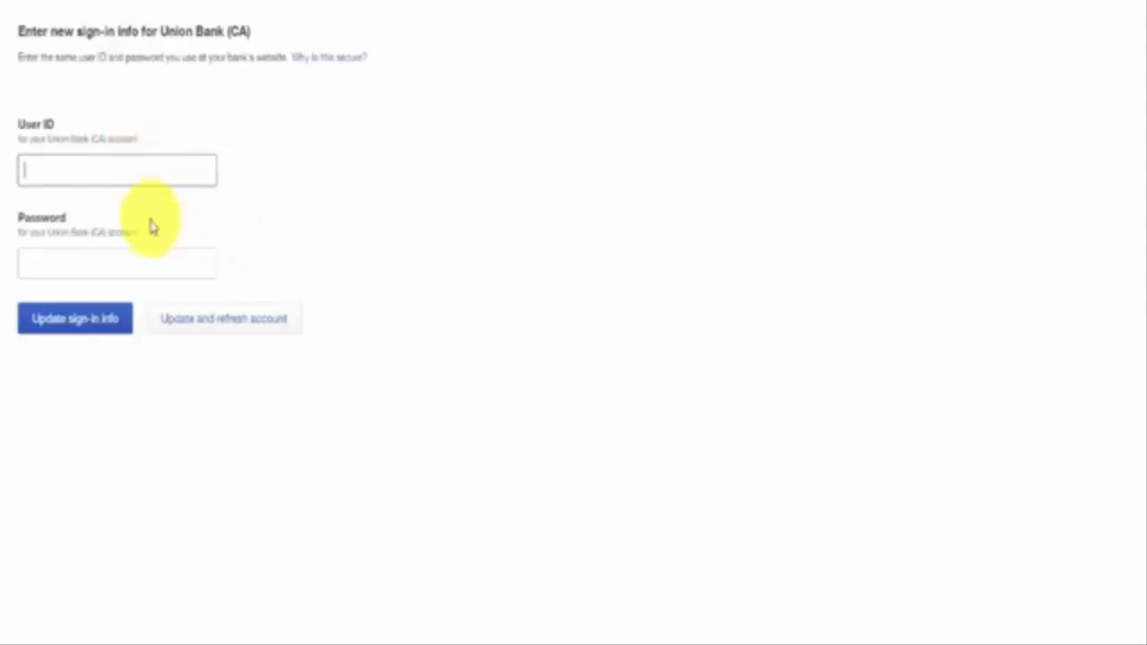
pyautogui.click(148, 259)
pyautogui.click(458, 231)
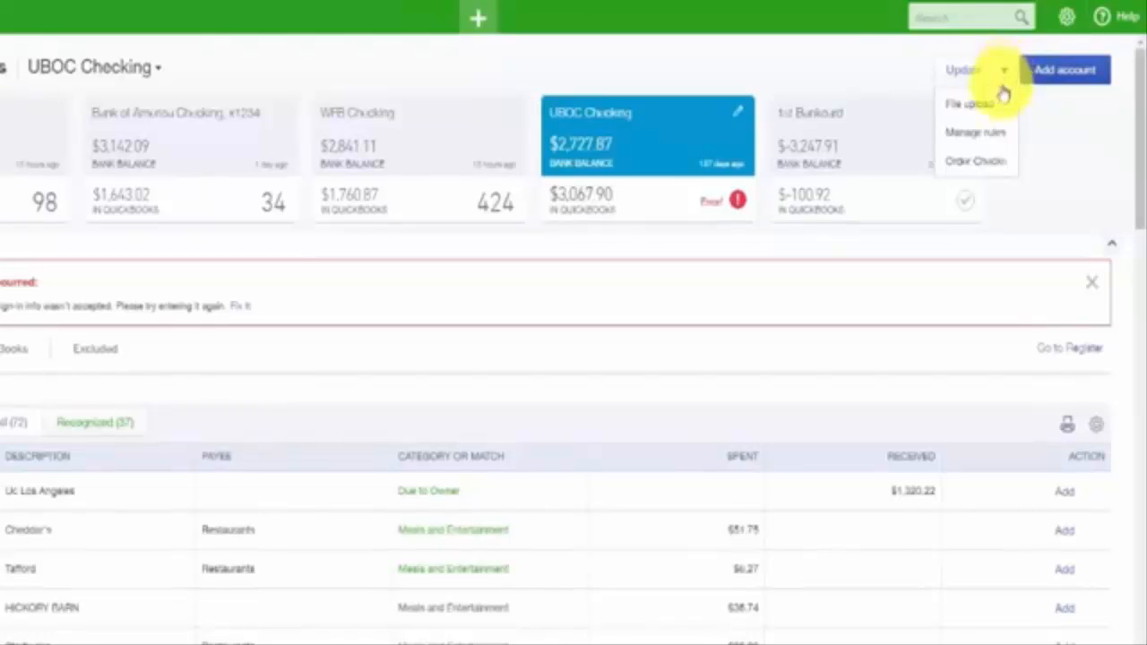
# Open the bank rules manager and start a new rule named Cellphone Bill.
pyautogui.click(996, 135)
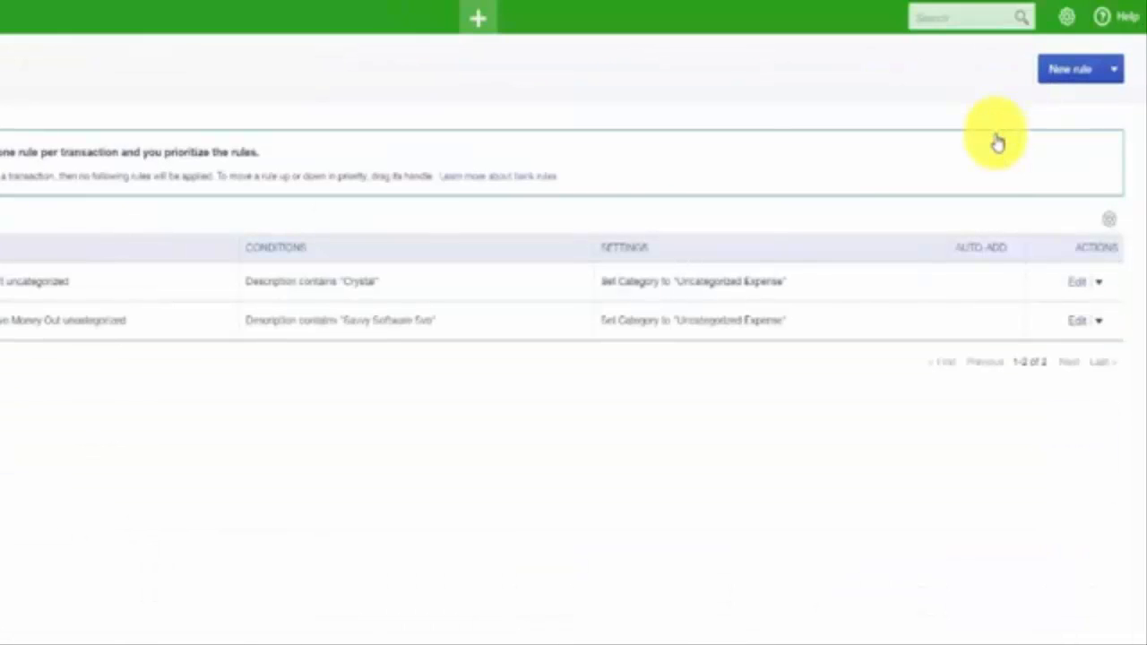
pyautogui.click(1066, 70)
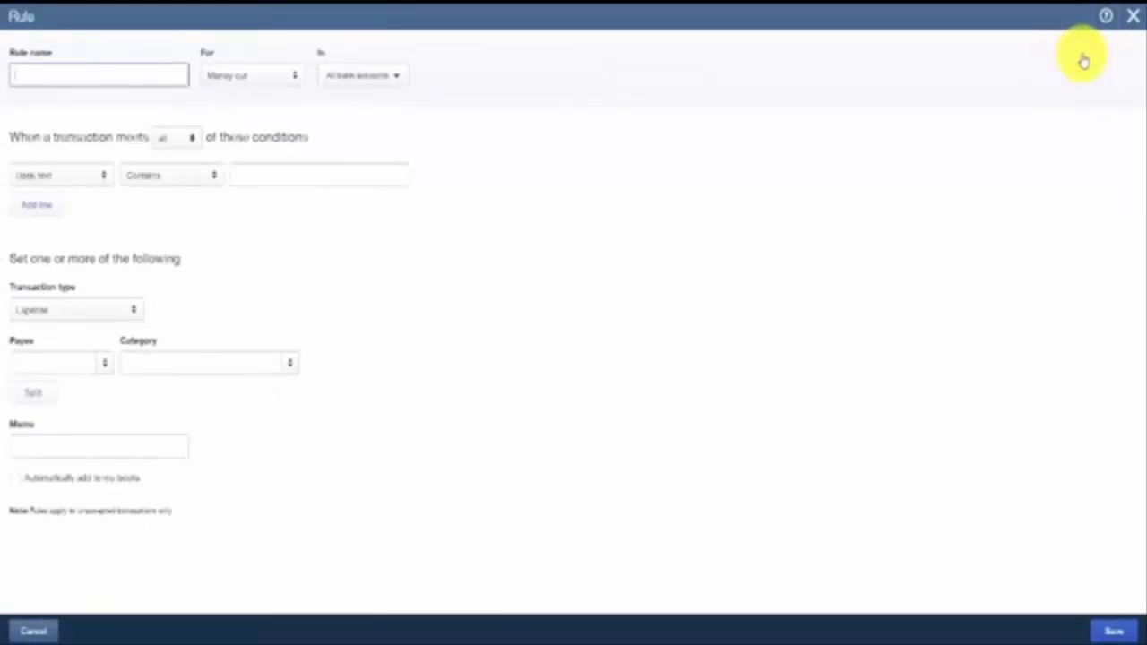
pyautogui.click(159, 72)
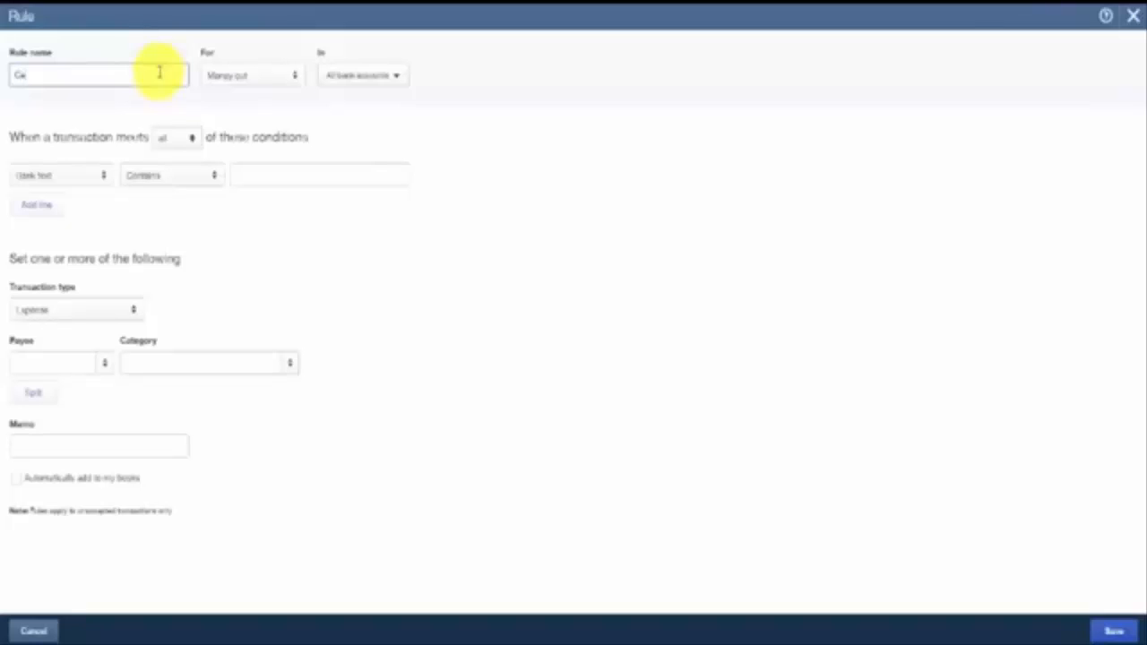
pyautogui.write('Cellphone Bill')
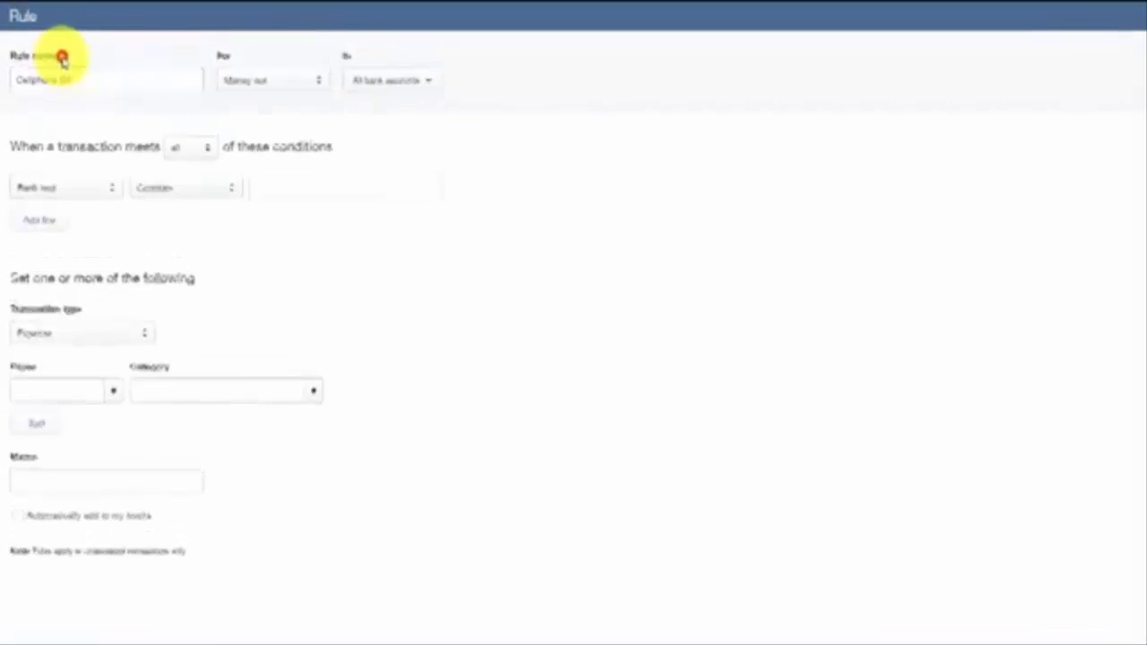
# Set the rule to apply to Money out in All bank accounts when all conditions are met.
pyautogui.click(318, 83)
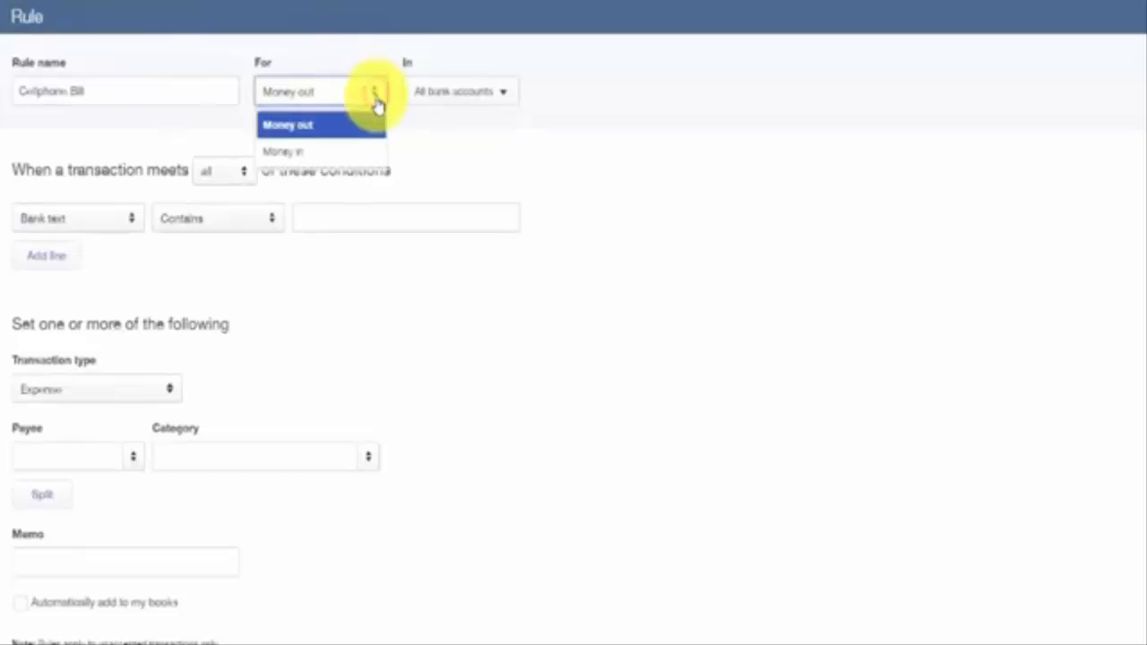
pyautogui.click(315, 129)
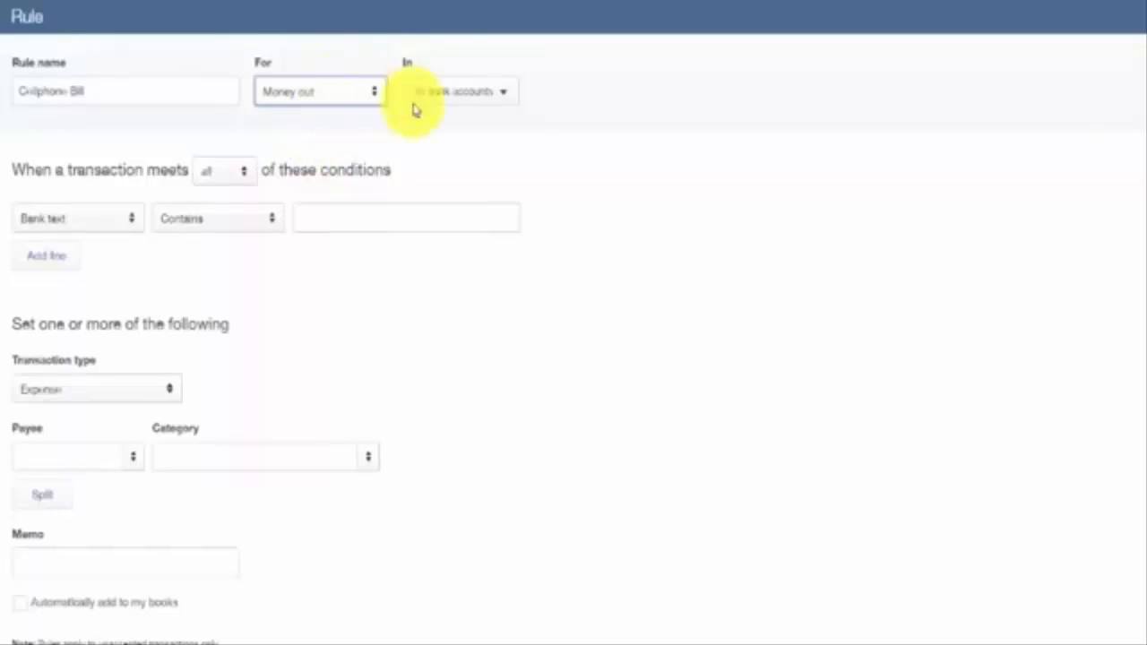
pyautogui.click(507, 96)
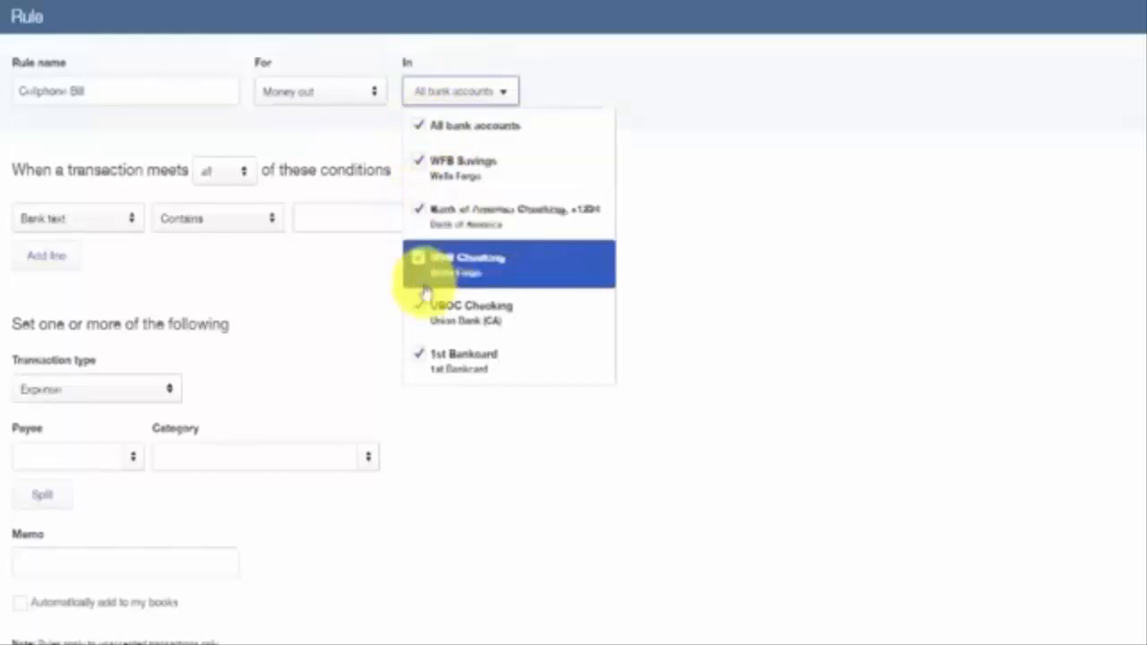
pyautogui.click(519, 125)
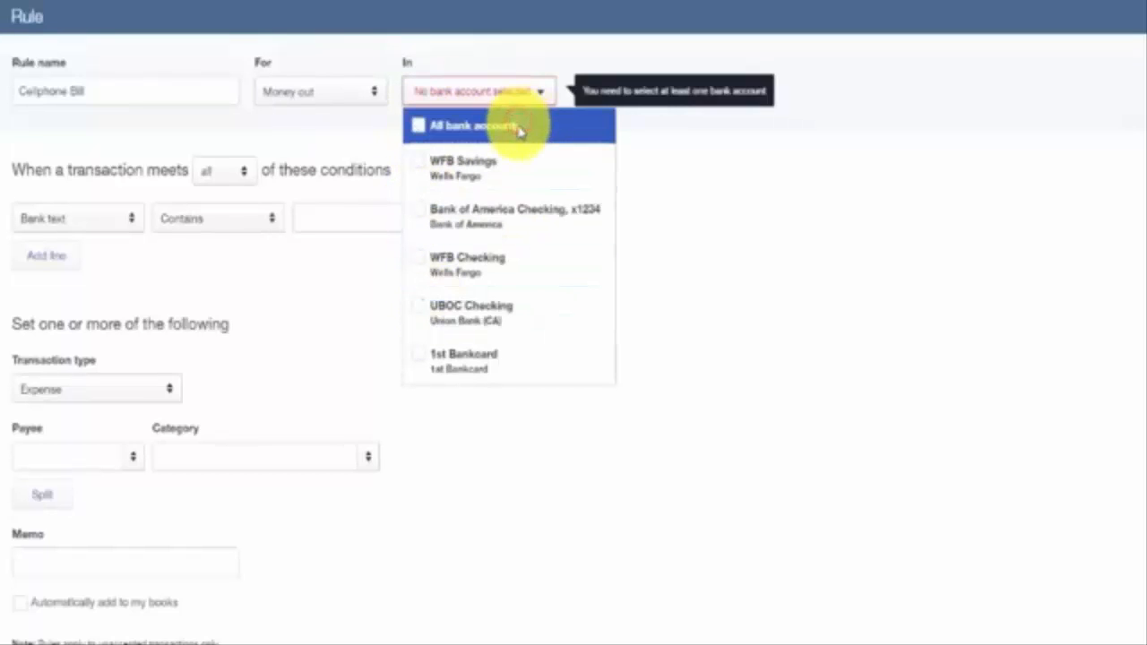
pyautogui.click(419, 125)
pyautogui.click(715, 213)
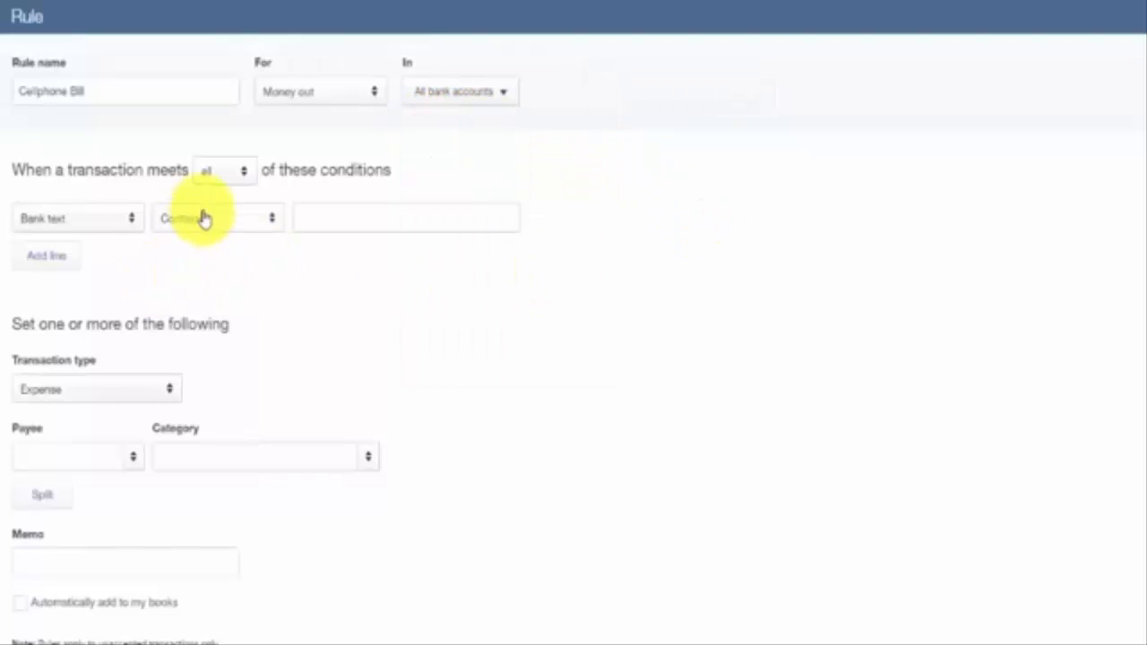
pyautogui.click(246, 178)
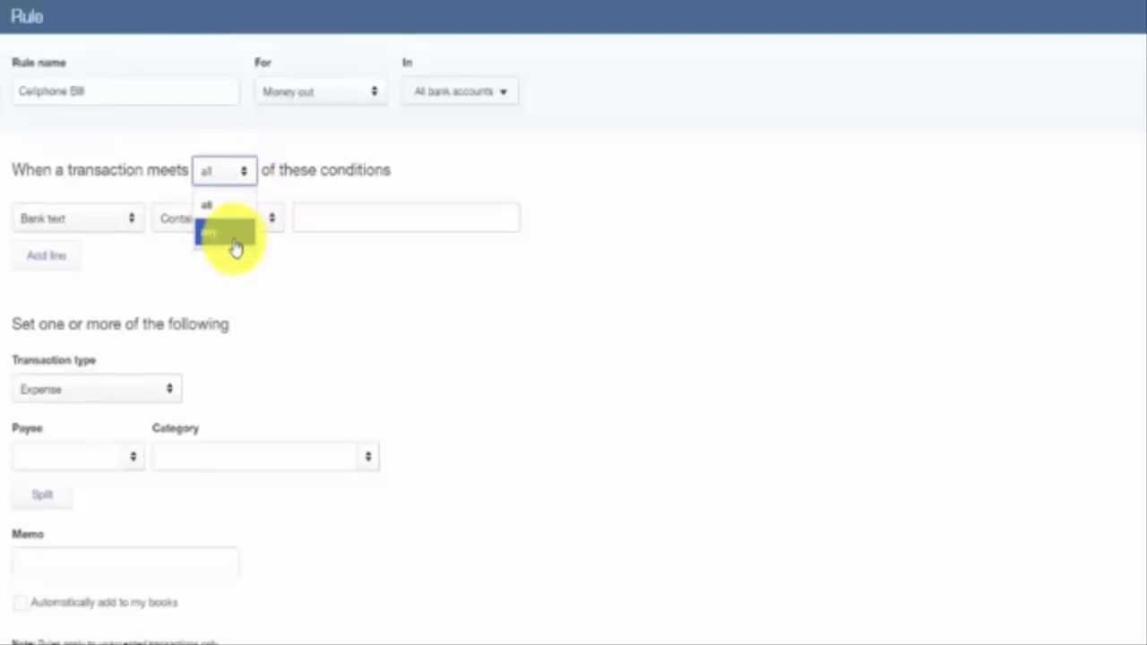
pyautogui.click(225, 209)
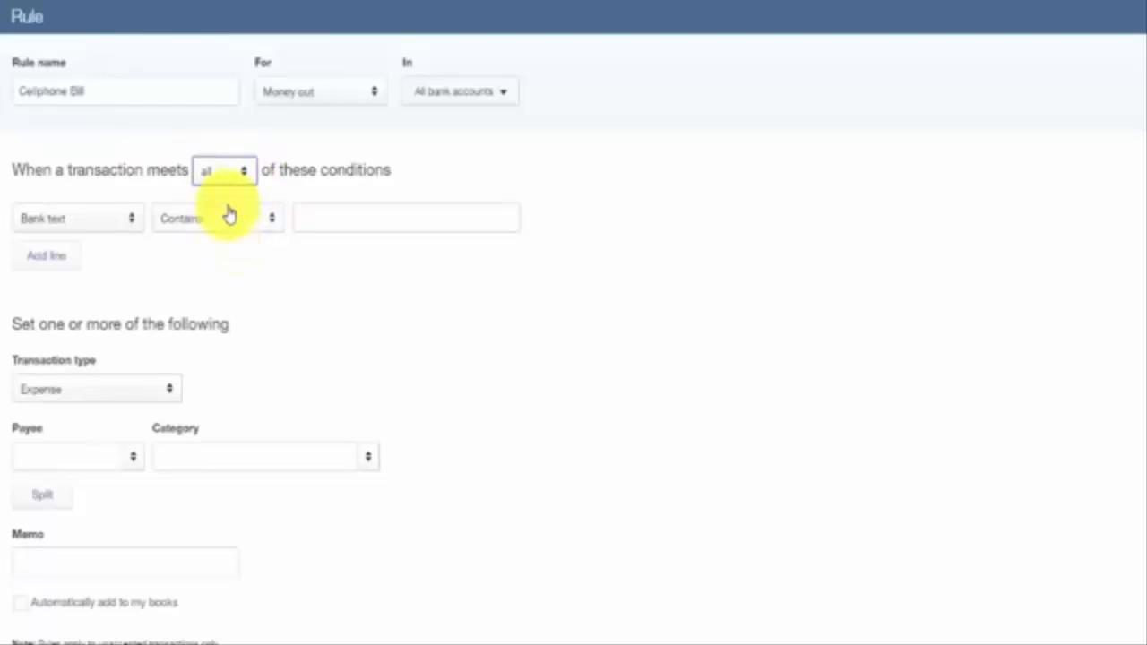
# Set the rule condition to Bank text contains Cellphone.
pyautogui.click(130, 220)
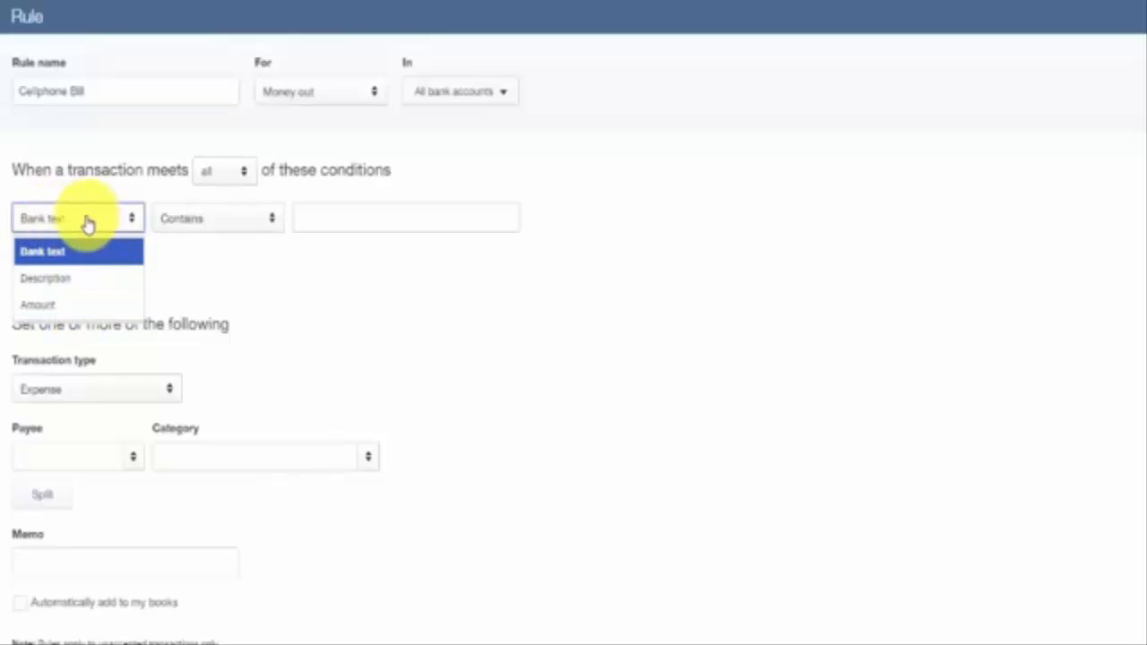
pyautogui.click(271, 224)
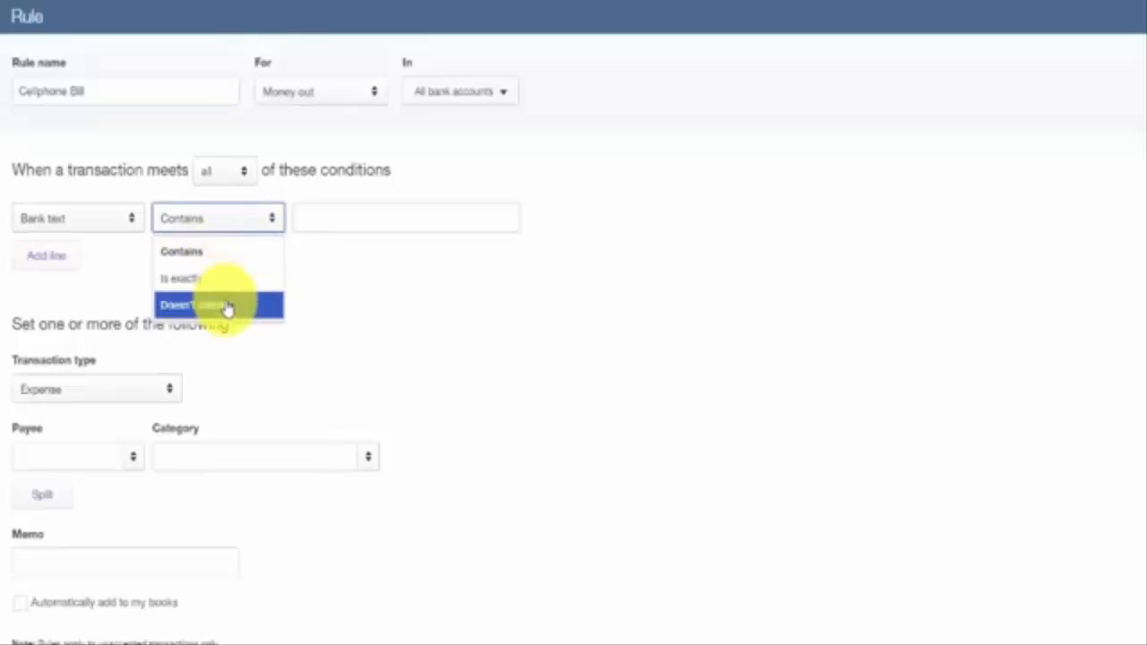
pyautogui.click(218, 254)
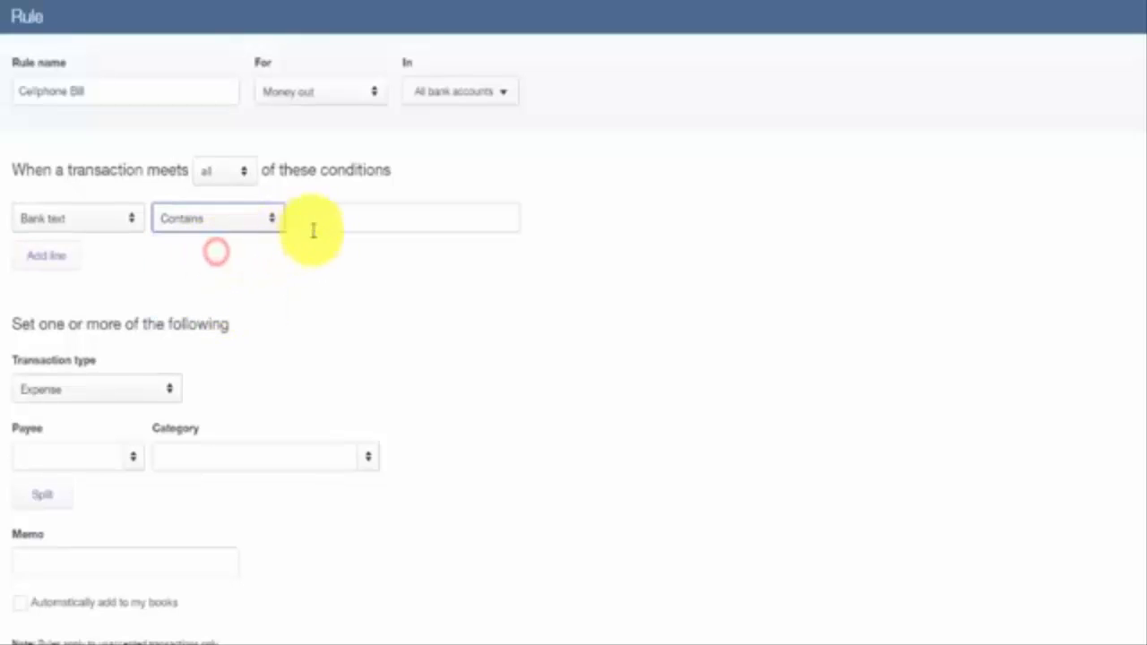
pyautogui.click(324, 218)
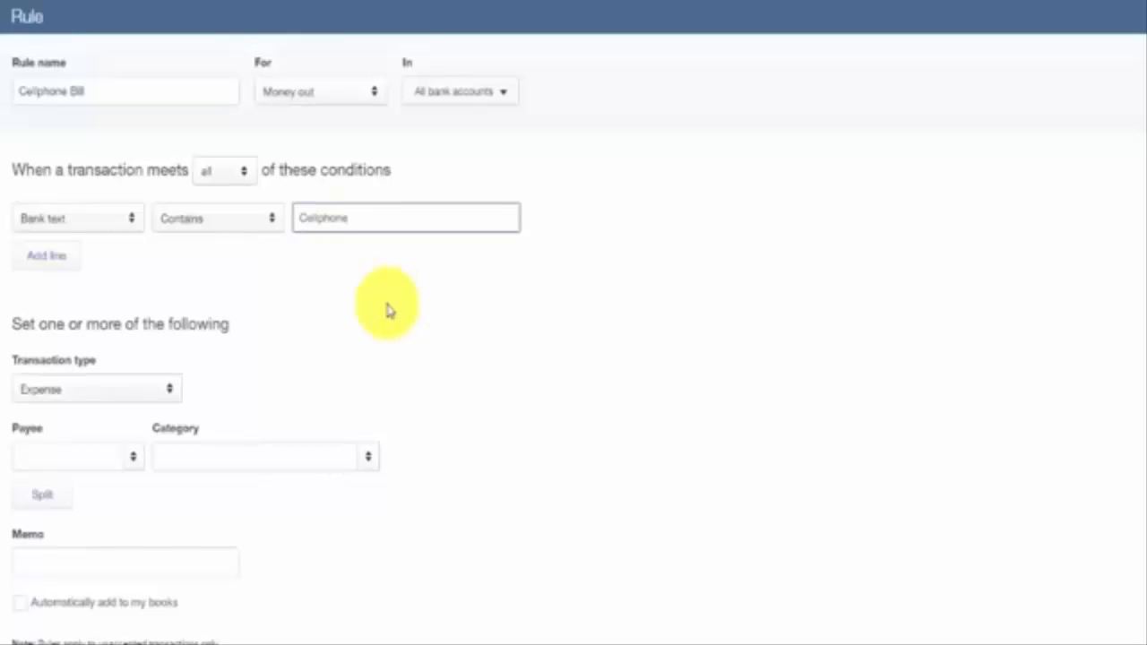
# Set the rule's transaction type to Expense and its payee to T-Mobile.
pyautogui.click(172, 392)
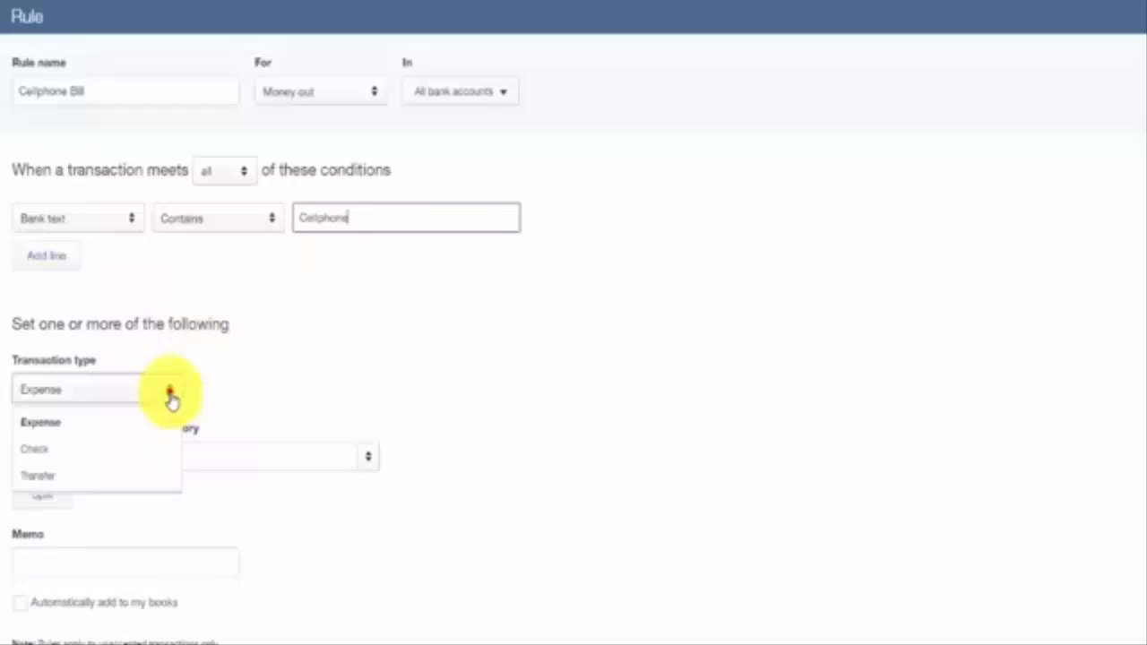
pyautogui.click(73, 433)
pyautogui.click(102, 461)
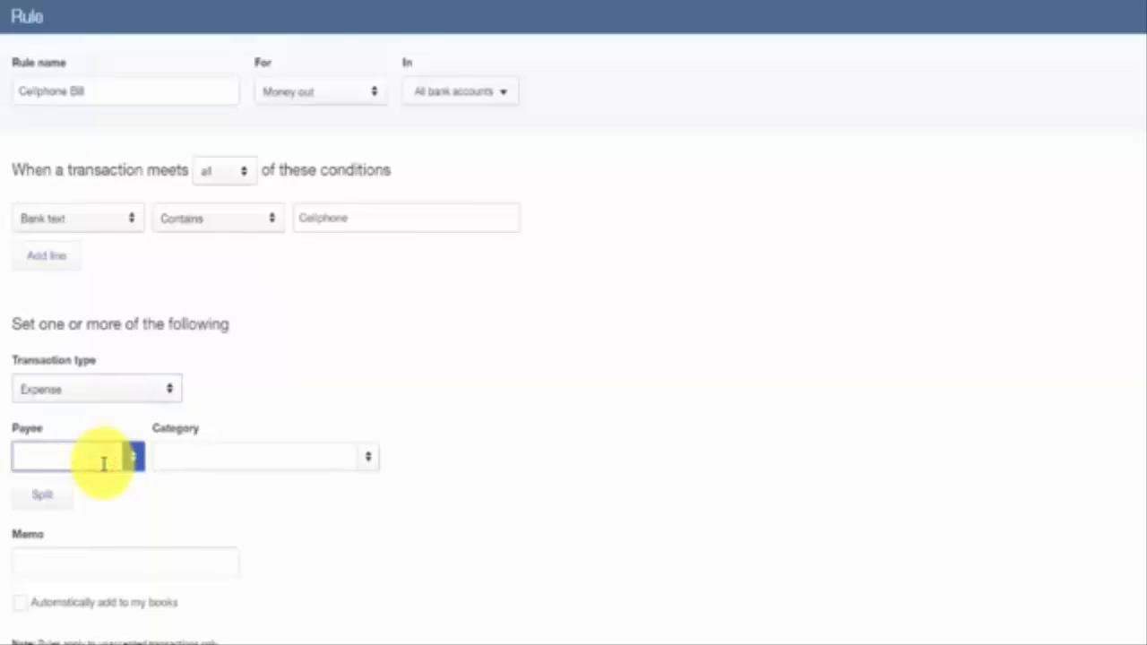
pyautogui.click(135, 460)
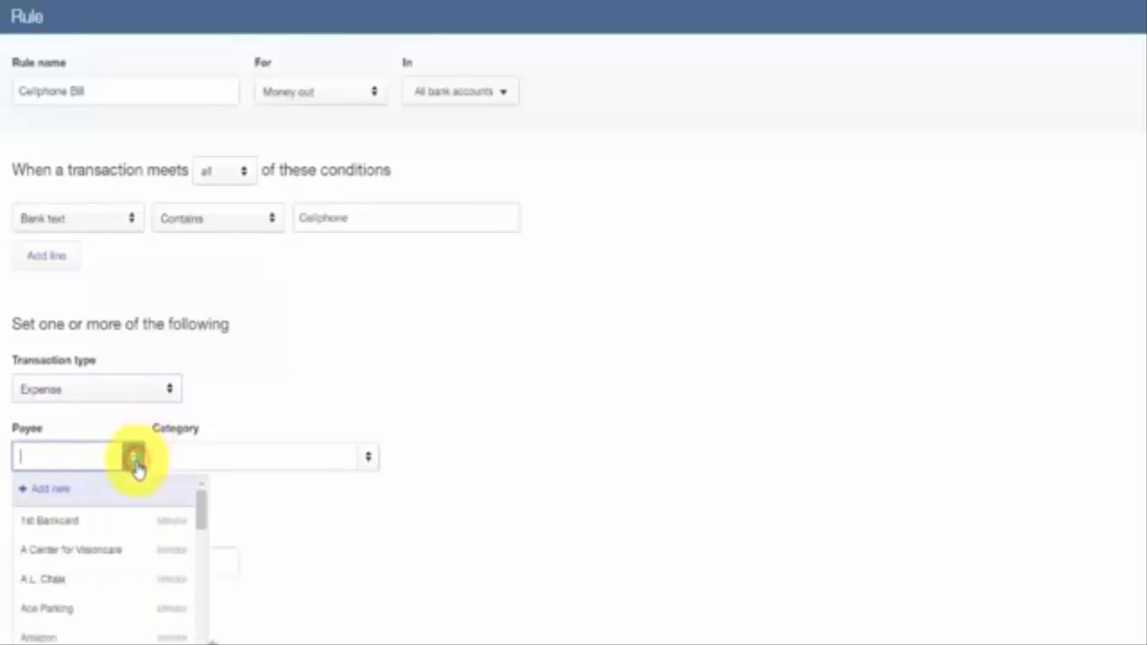
pyautogui.moveTo(206, 518); pyautogui.dragTo(205, 643)
pyautogui.click(58, 618)
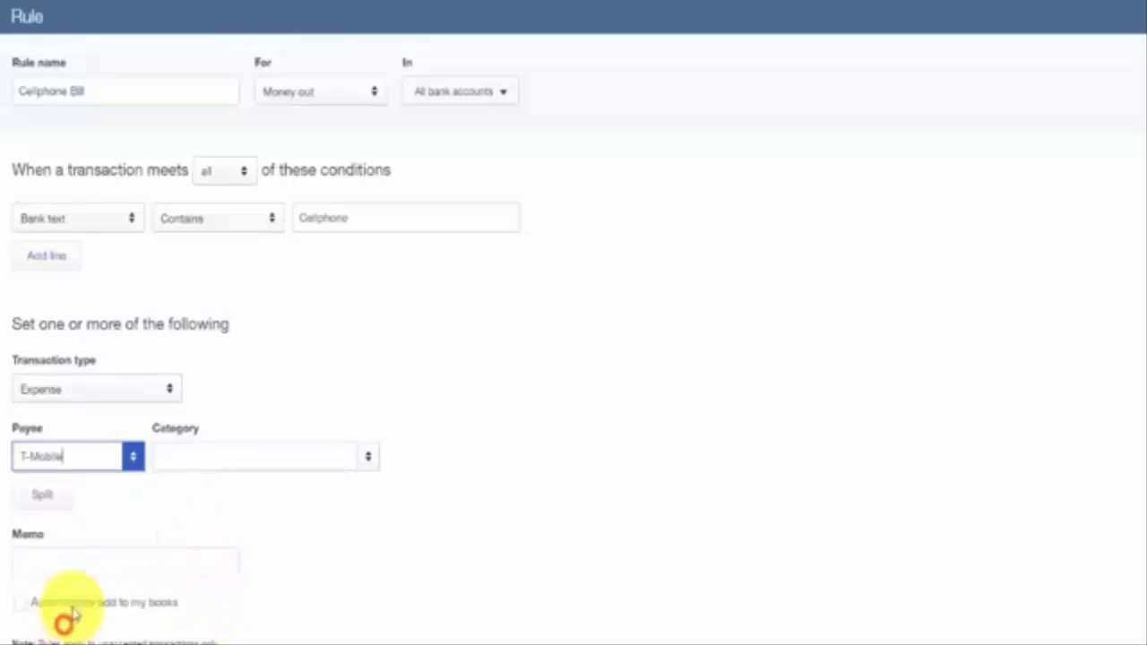
# Set the rule's category to Cellphone Expense.
pyautogui.click(350, 461)
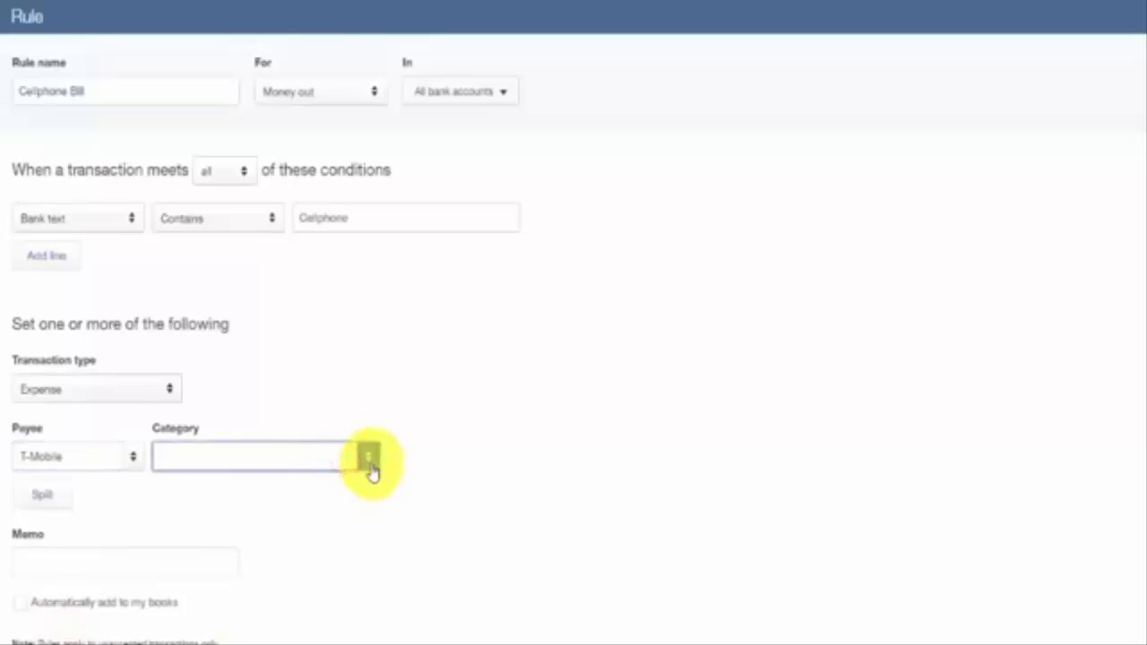
pyautogui.click(370, 466)
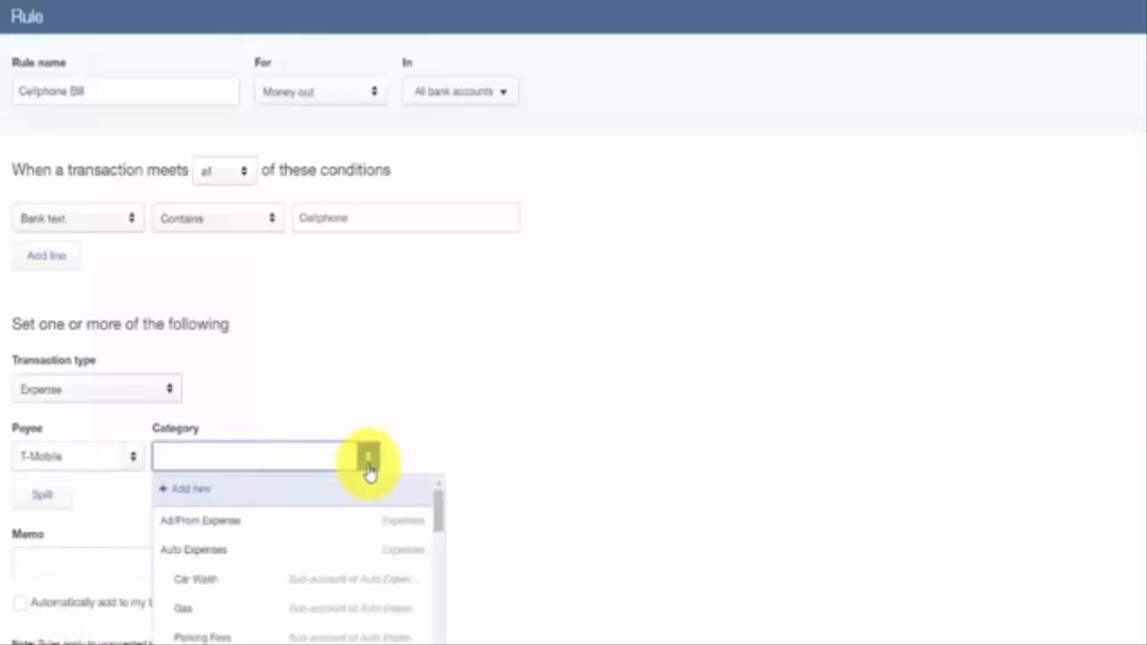
pyautogui.write('cellphone Expense')
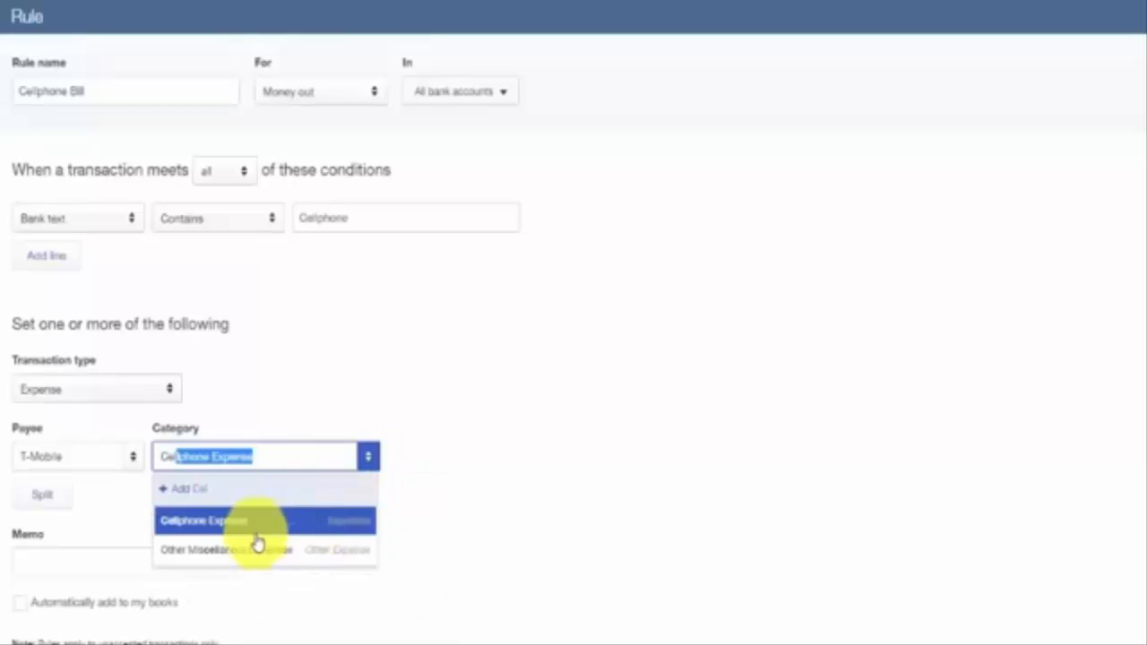
pyautogui.click(238, 524)
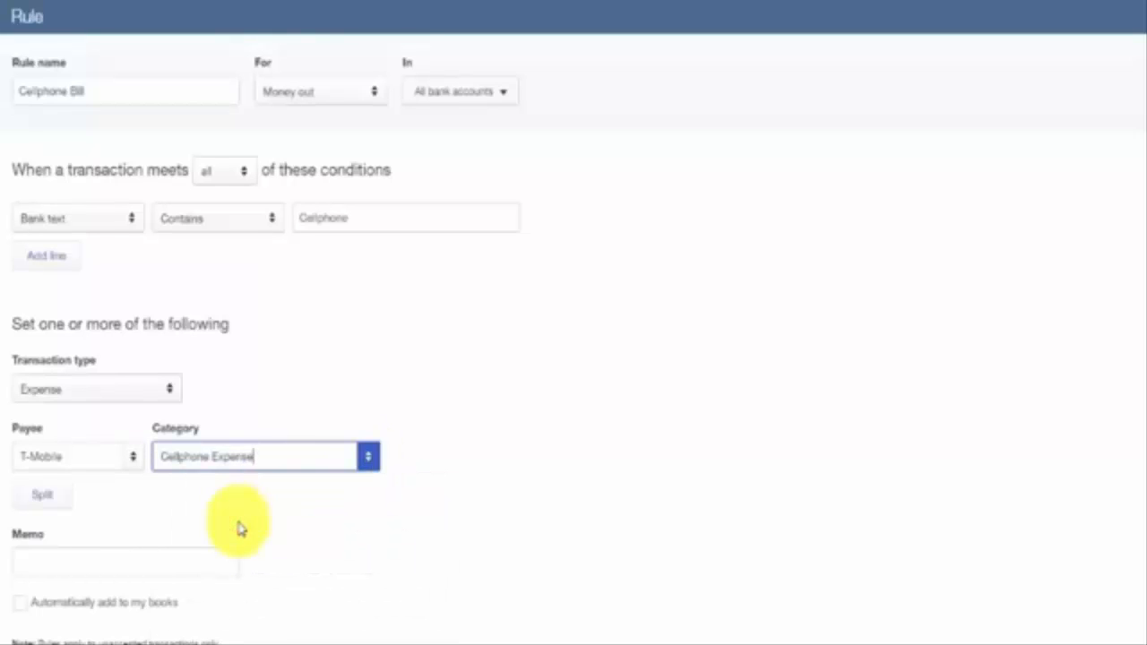
pyautogui.click(119, 562)
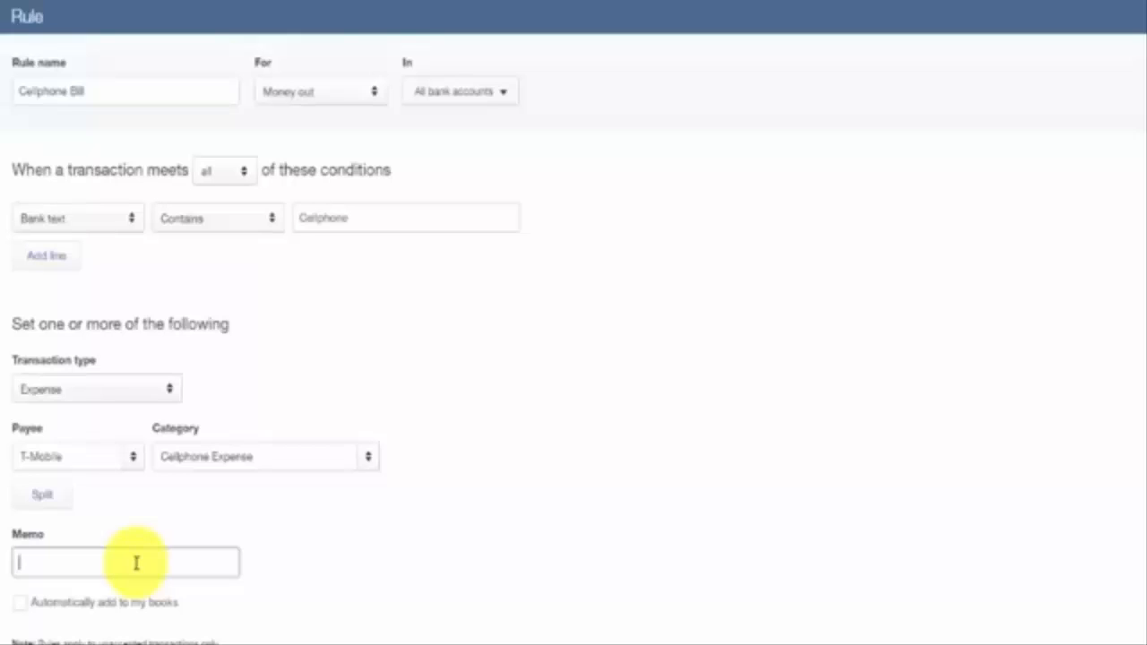
pyautogui.scroll(-3, 51, 551)
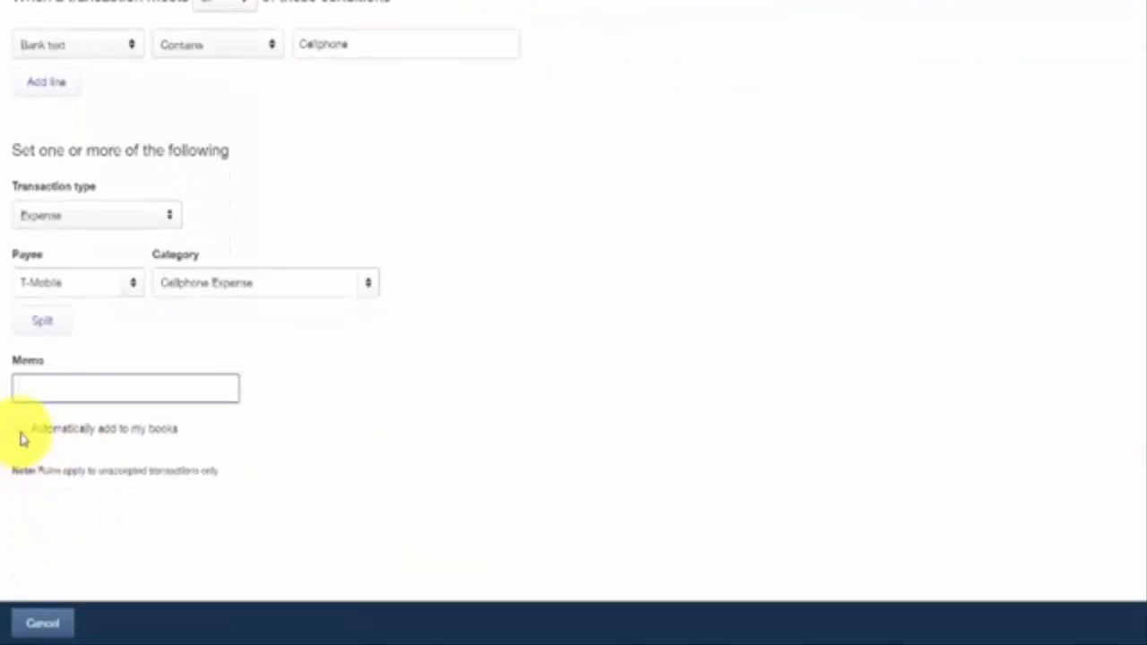